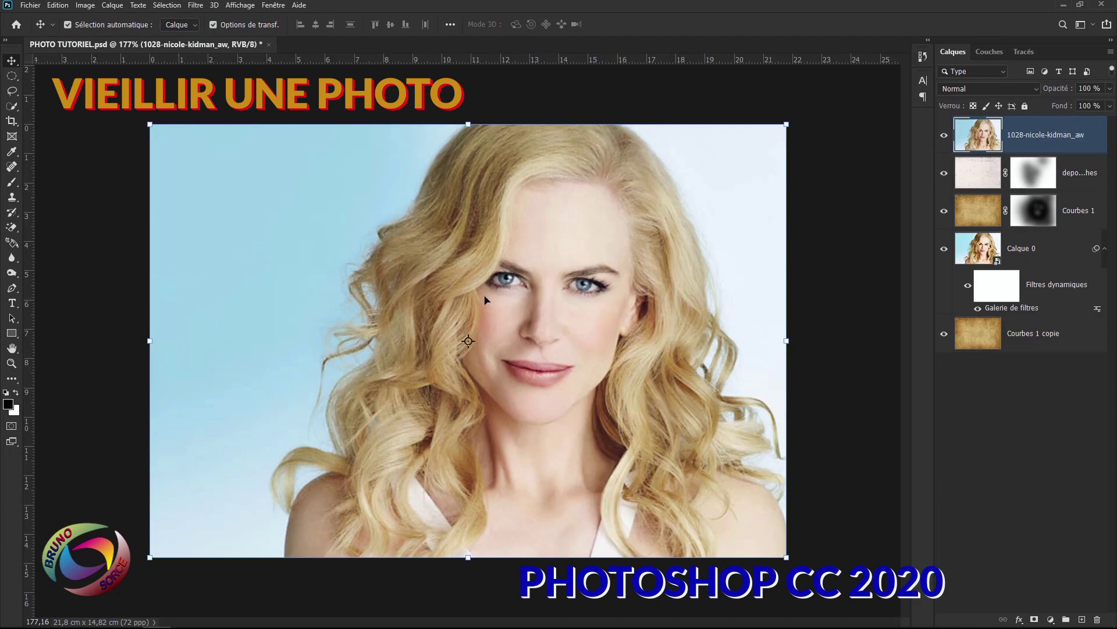
- Convert the portrait photo layer to a smart object
{"action": "left_click", "coordinate": [944, 135]}
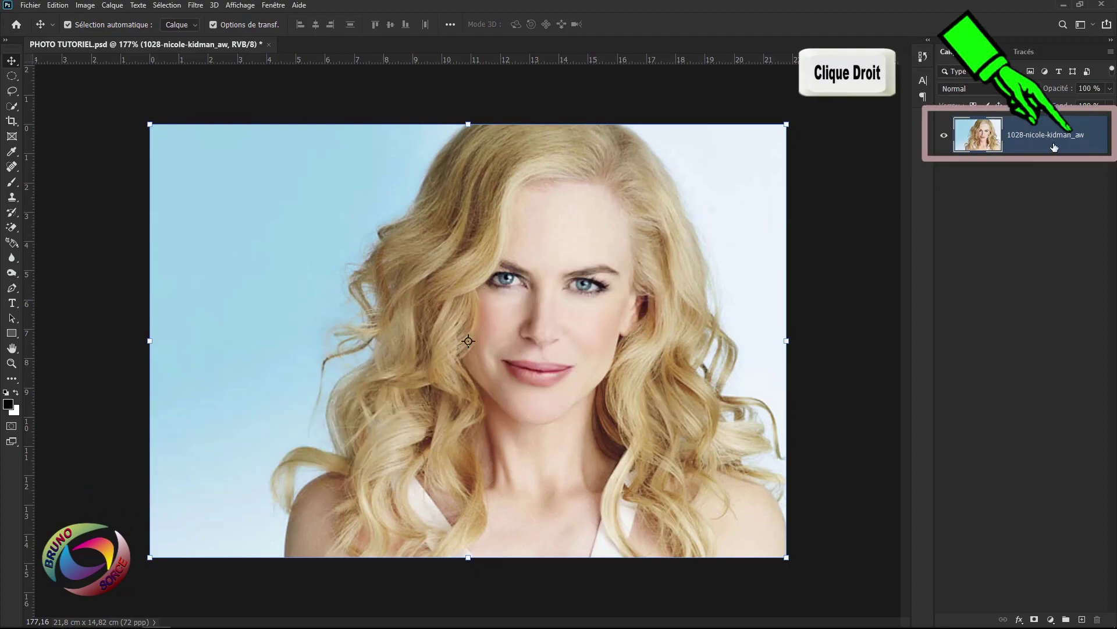
{"action": "right_click", "coordinate": [1052, 147]}
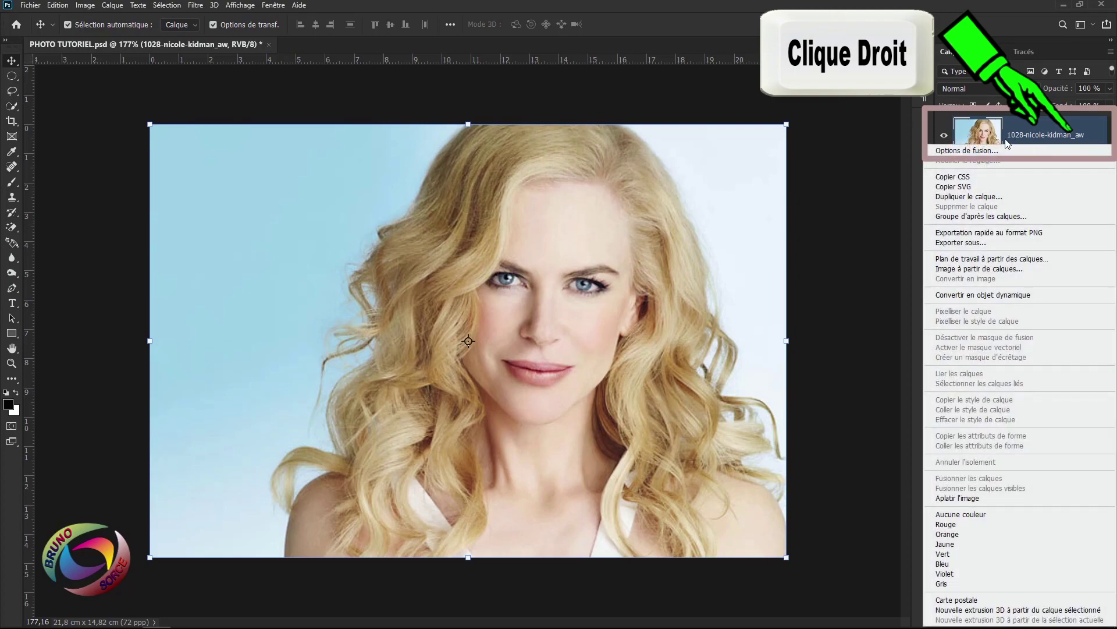
{"action": "left_click", "coordinate": [978, 295]}
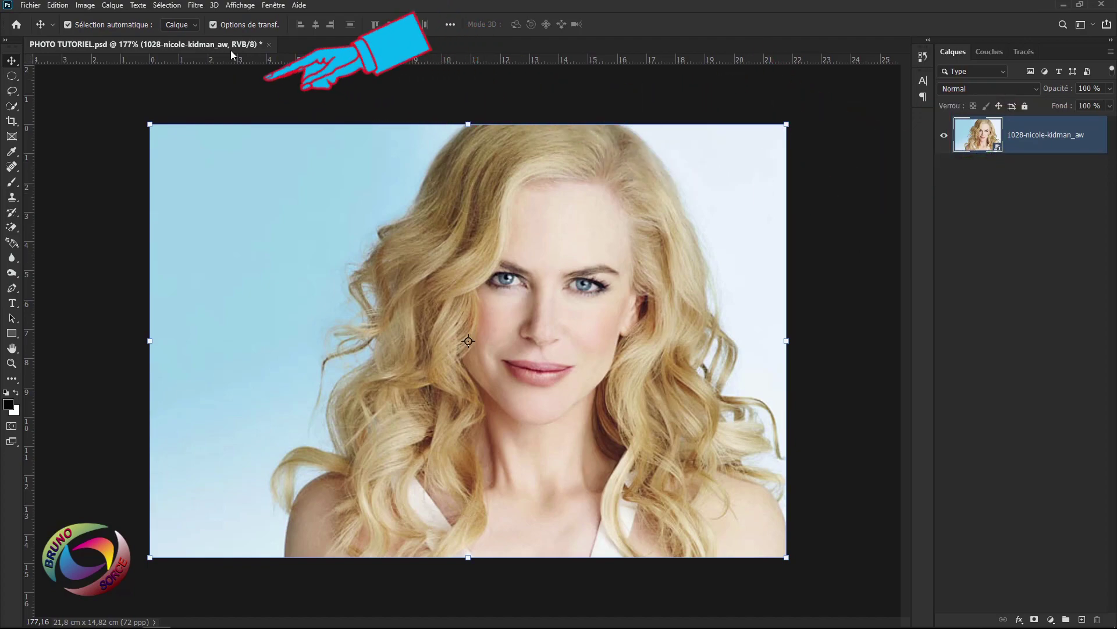
- Open the artistic Aquarelle filter on the portrait smart object and keep Aquarelle as the effect
{"action": "left_click", "coordinate": [196, 6]}
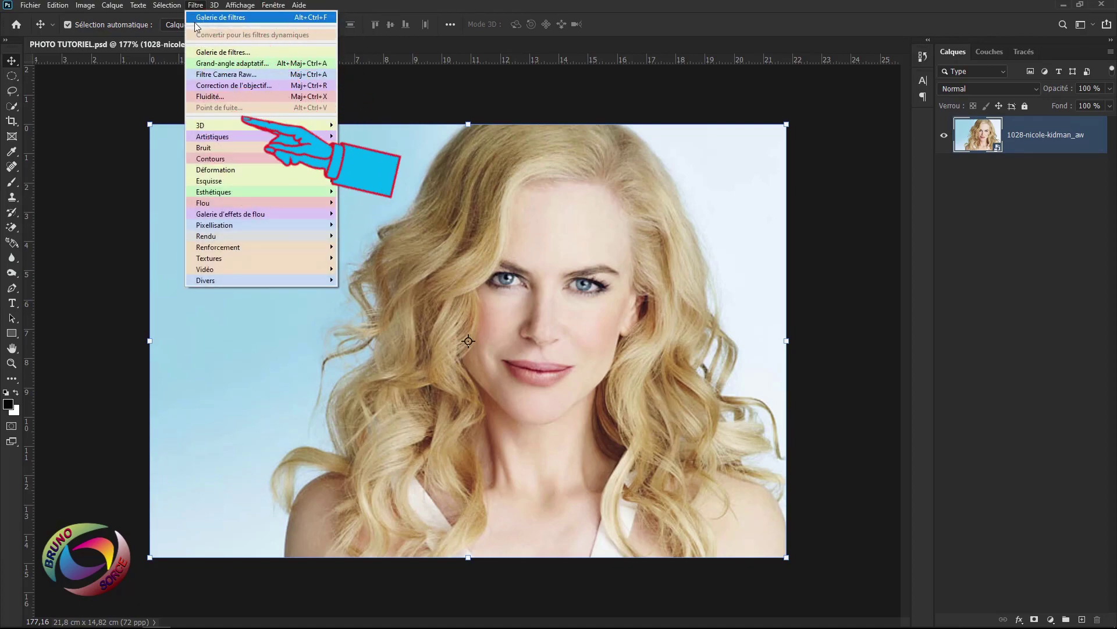
{"action": "mouse_move", "coordinate": [211, 139]}
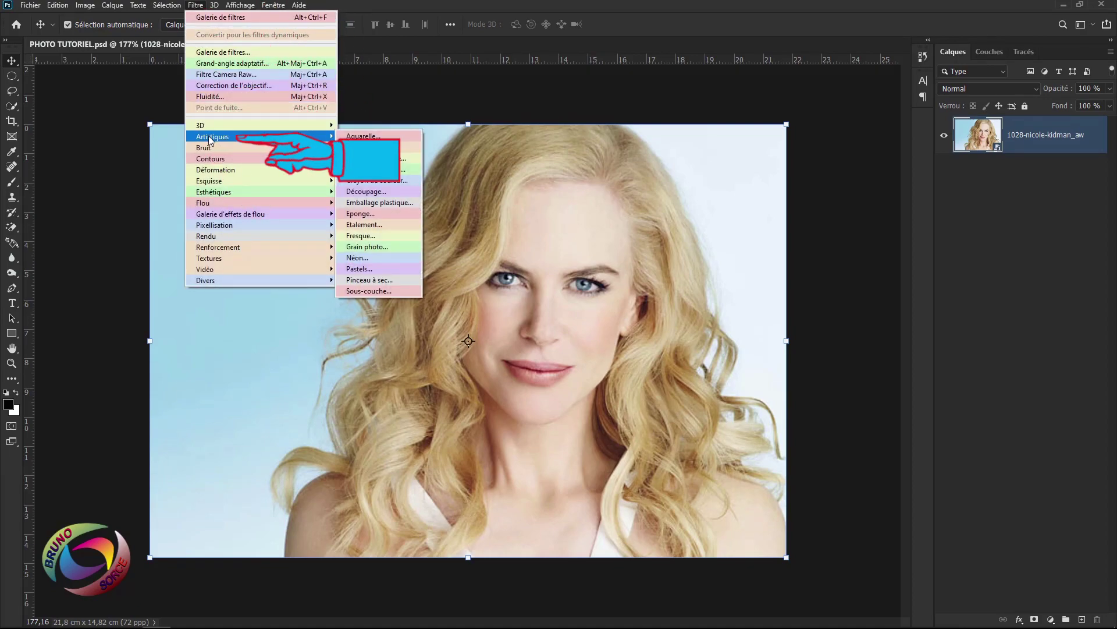
{"action": "left_click", "coordinate": [362, 138]}
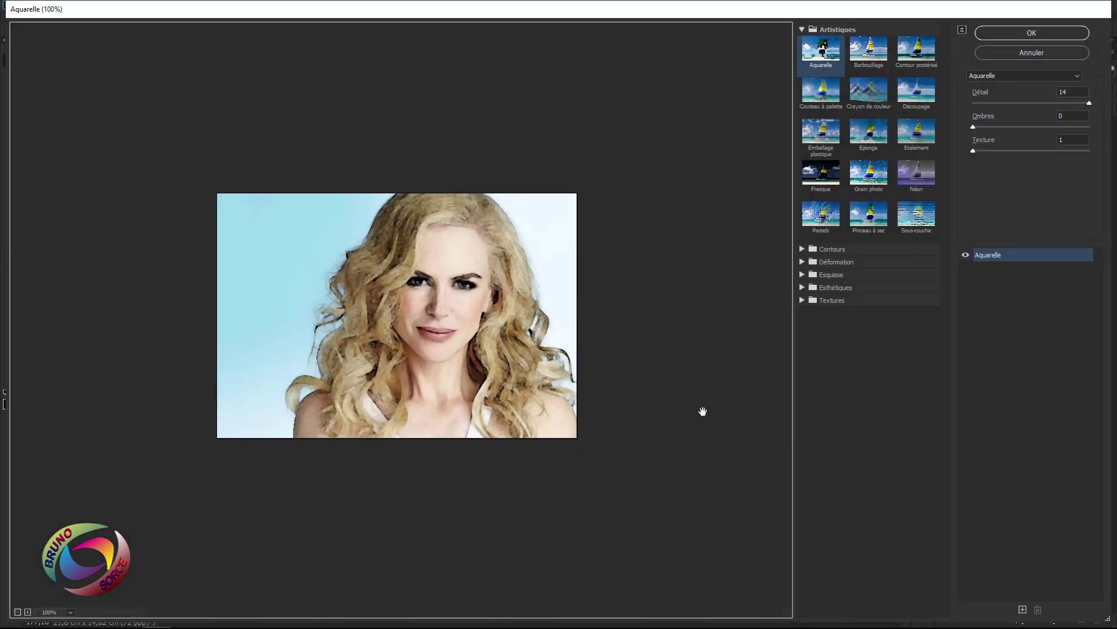
{"action": "left_click", "coordinate": [818, 51]}
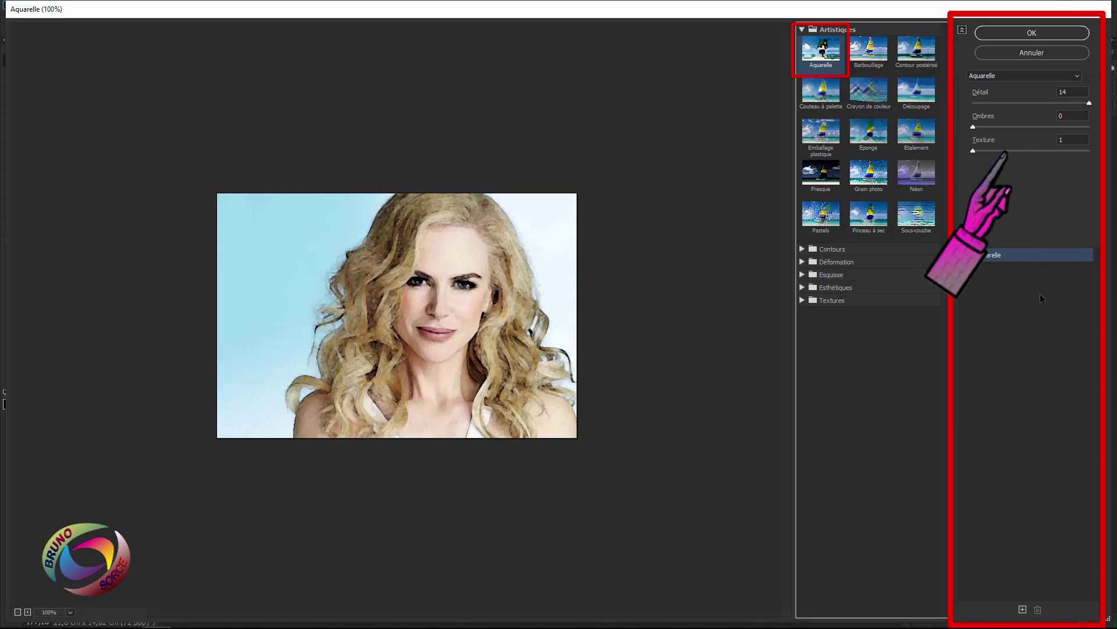
- Add a second filter effect above Aquarelle, make it Barbouillage with Epaisseur 1 and Netteté 3, and apply the filters
{"action": "left_click", "coordinate": [1022, 610]}
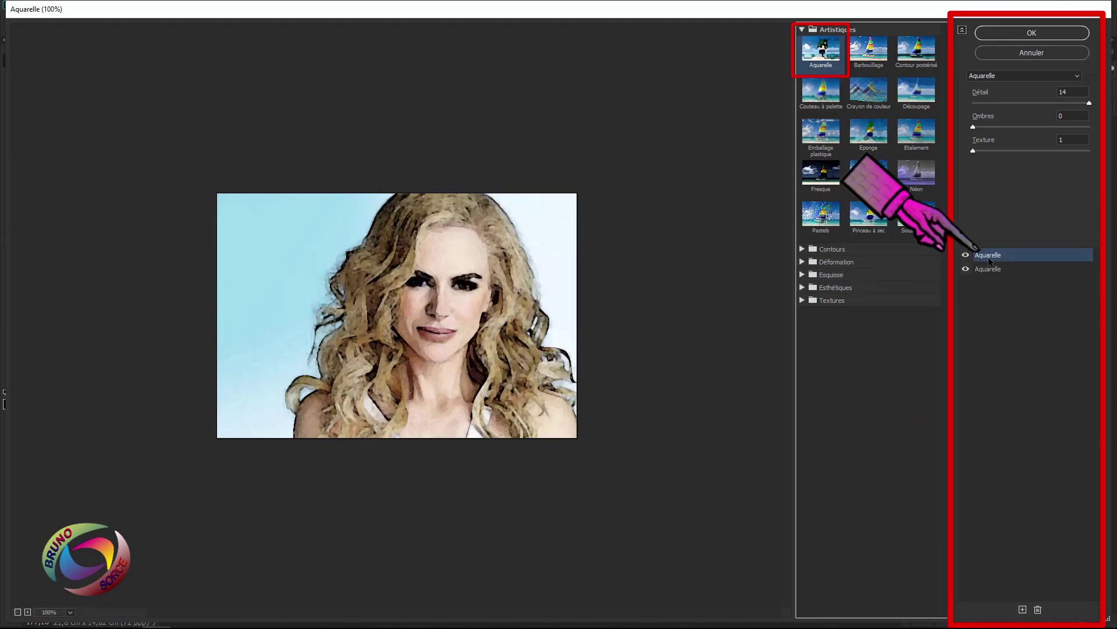
{"action": "left_click", "coordinate": [1018, 256]}
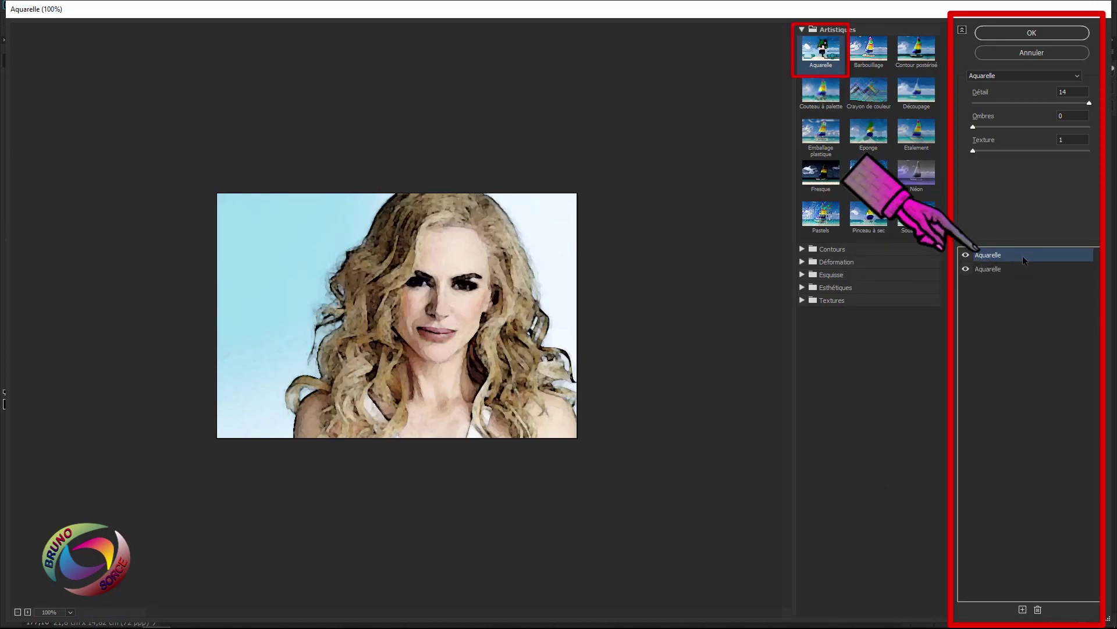
{"action": "left_click", "coordinate": [868, 51]}
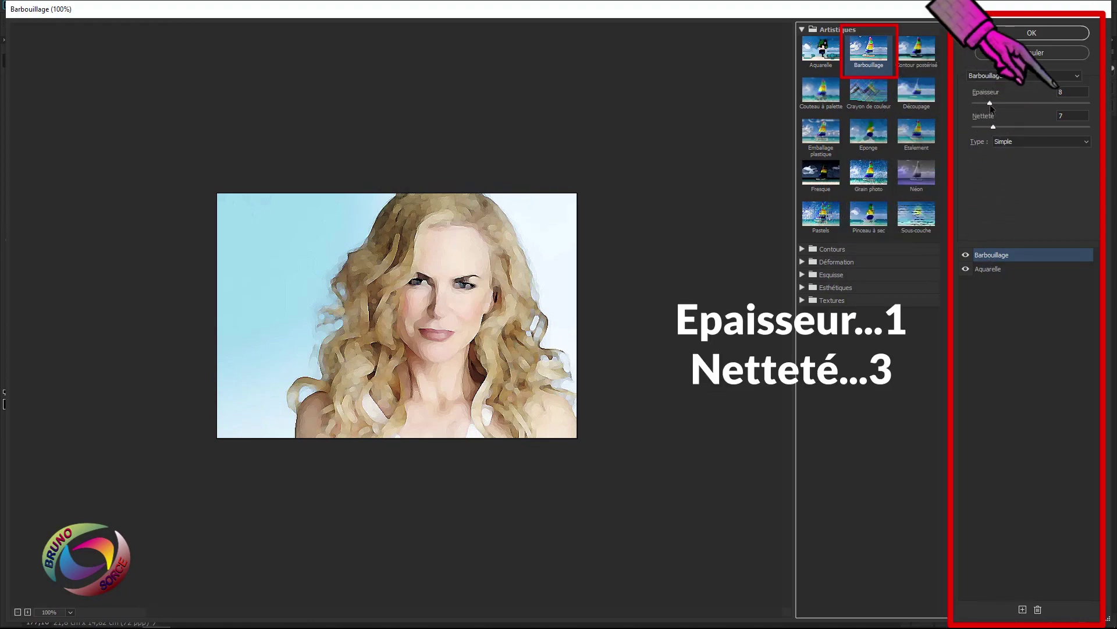
{"action": "left_click_drag", "start_coordinate": [990, 104], "coordinate": [973, 104]}
{"action": "left_click_drag", "start_coordinate": [1070, 114], "coordinate": [1051, 121]}
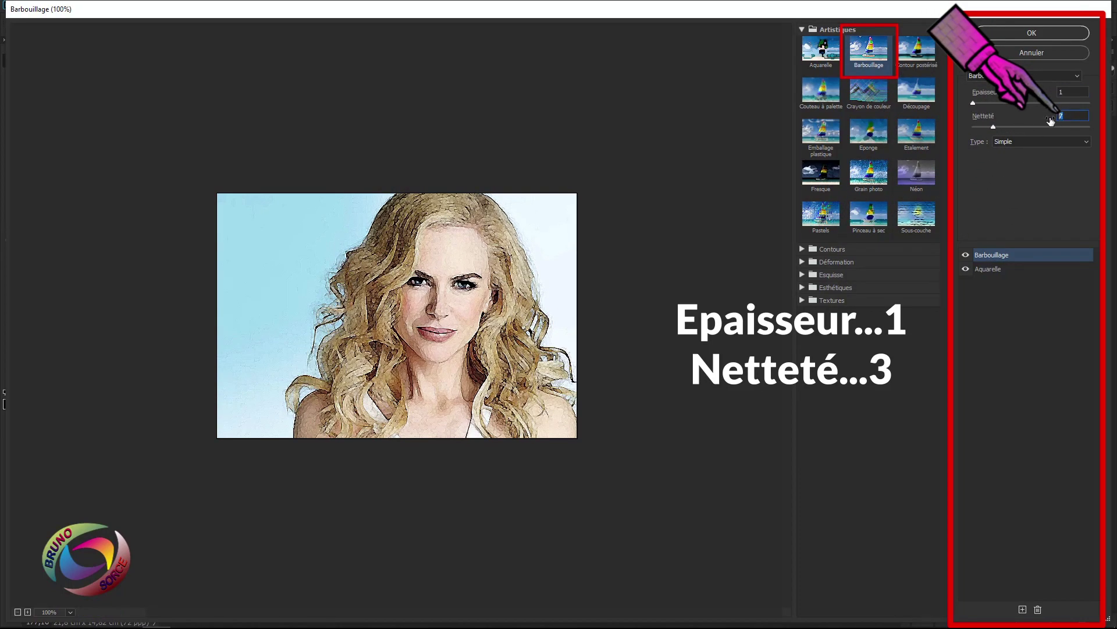
{"action": "type", "text": "3"}
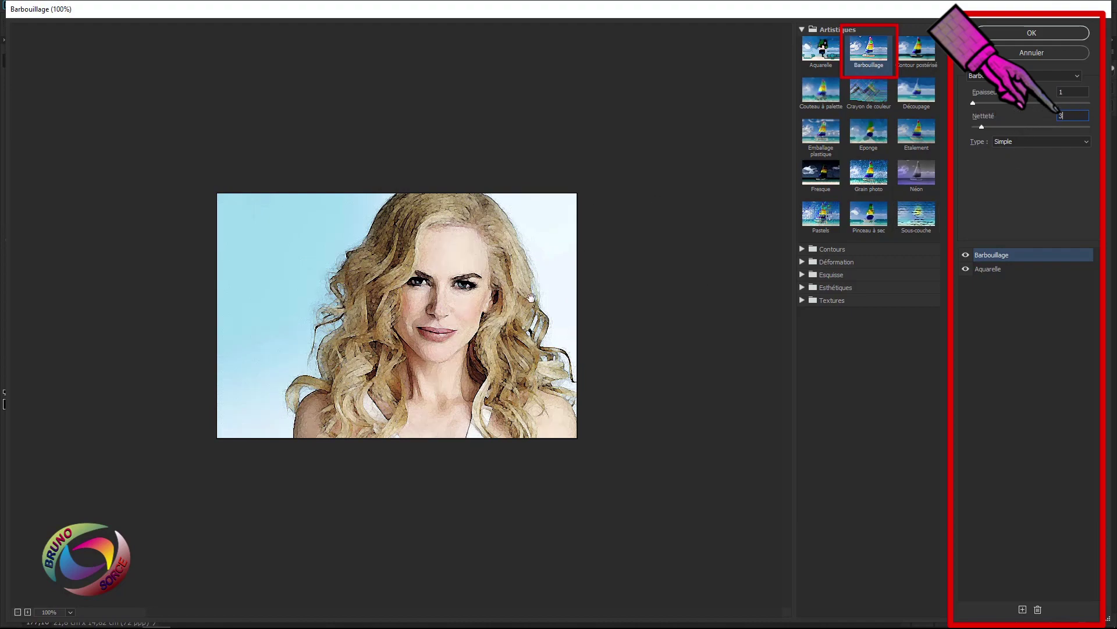
{"action": "left_click", "coordinate": [1030, 35]}
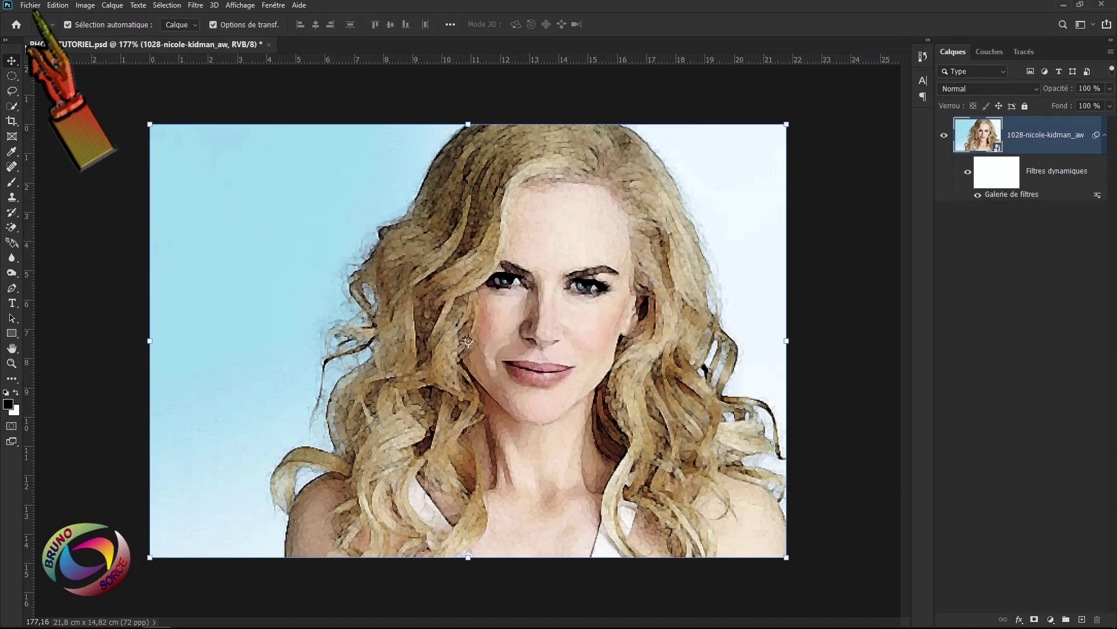
- Place the maxresdefault parchment image as an embedded layer and stretch its height to 58,33 % so it covers the whole canvas
{"action": "left_click", "coordinate": [30, 6]}
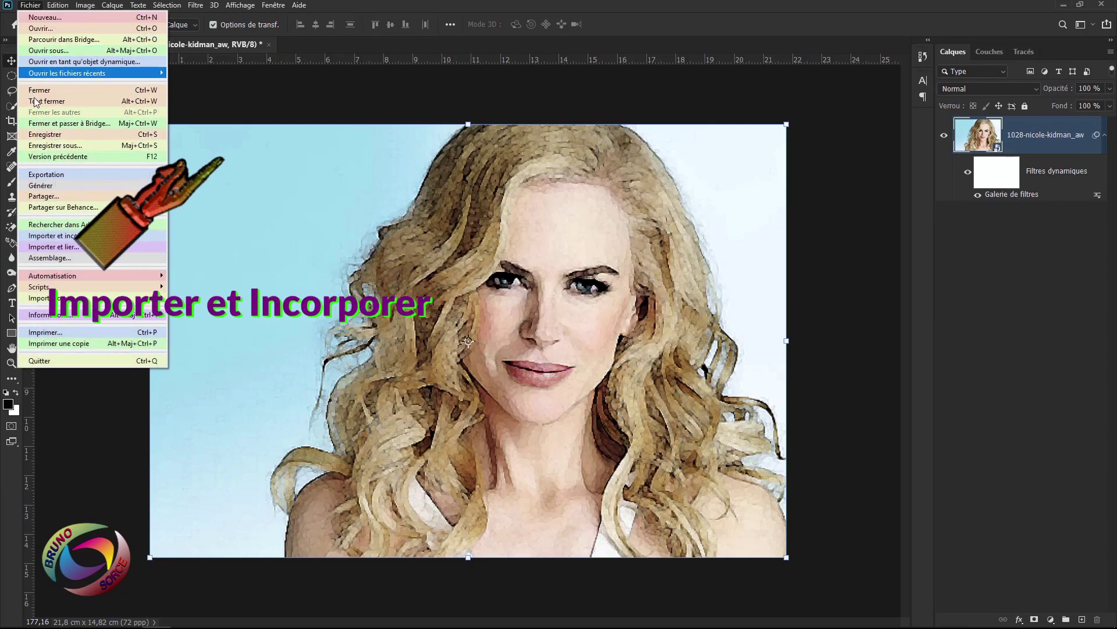
{"action": "left_click", "coordinate": [50, 237]}
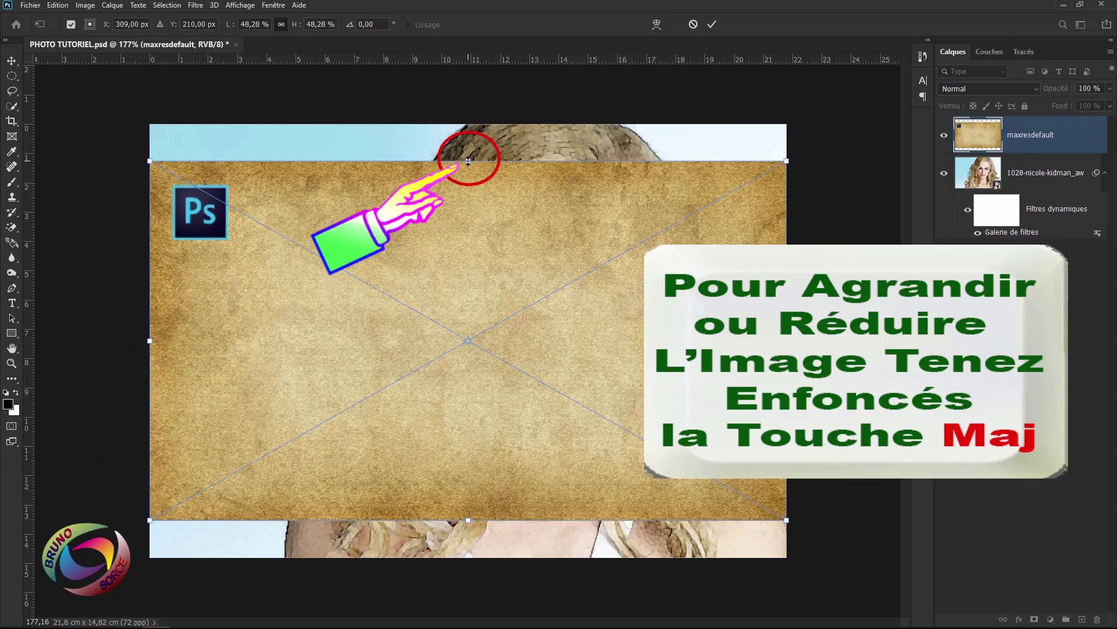
{"action": "left_click_drag", "start_coordinate": [468, 161], "coordinate": [468, 124]}
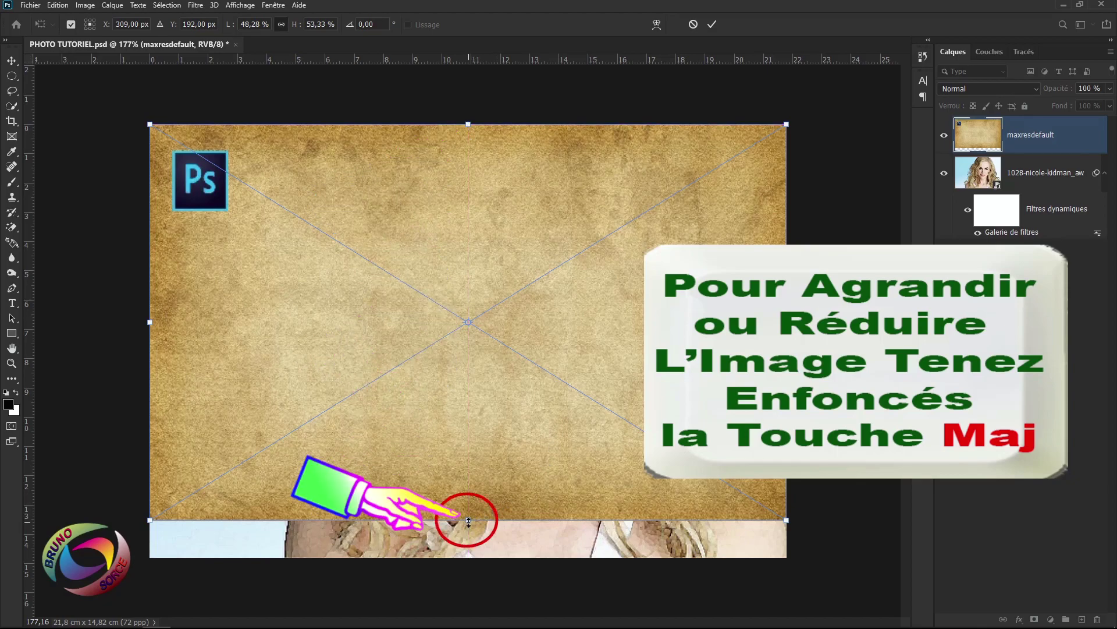
{"action": "left_click_drag", "start_coordinate": [469, 520], "coordinate": [468, 557]}
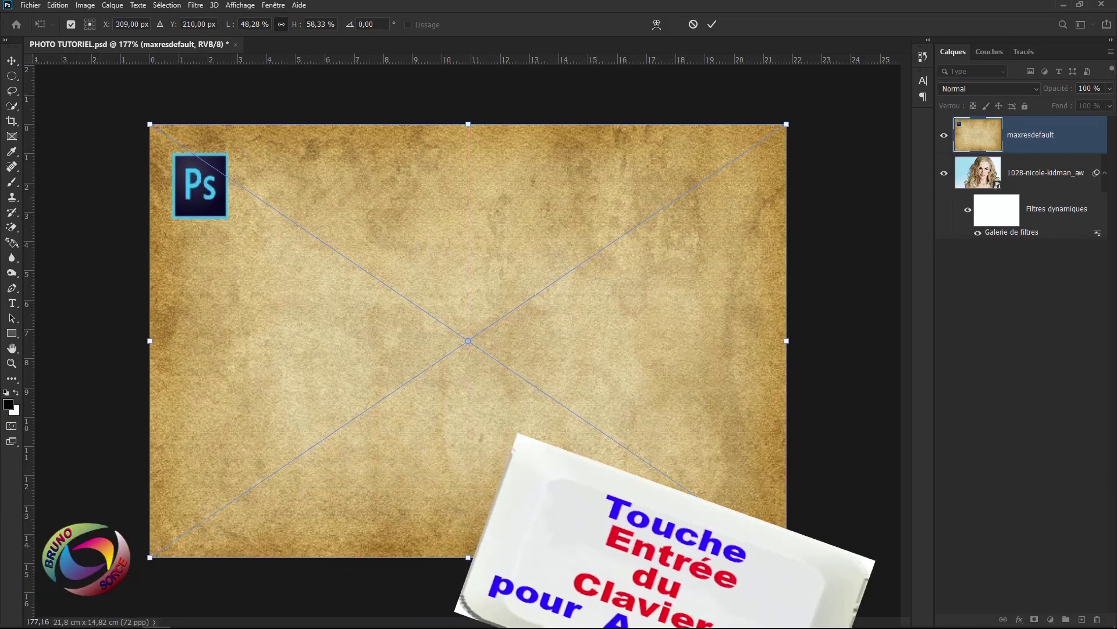
{"action": "key", "text": "Return"}
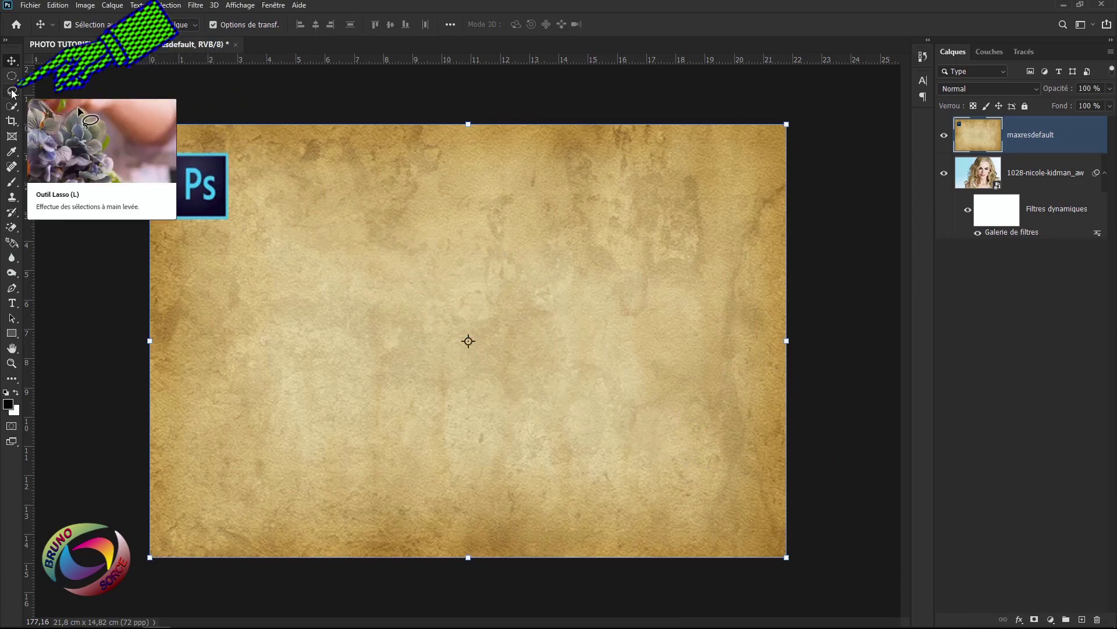
- Lasso the Ps logo on the parchment layer, replace it with a Contenu pris en compte fill, and clear the selection
{"action": "left_click_drag", "start_coordinate": [11, 89], "coordinate": [55, 92]}
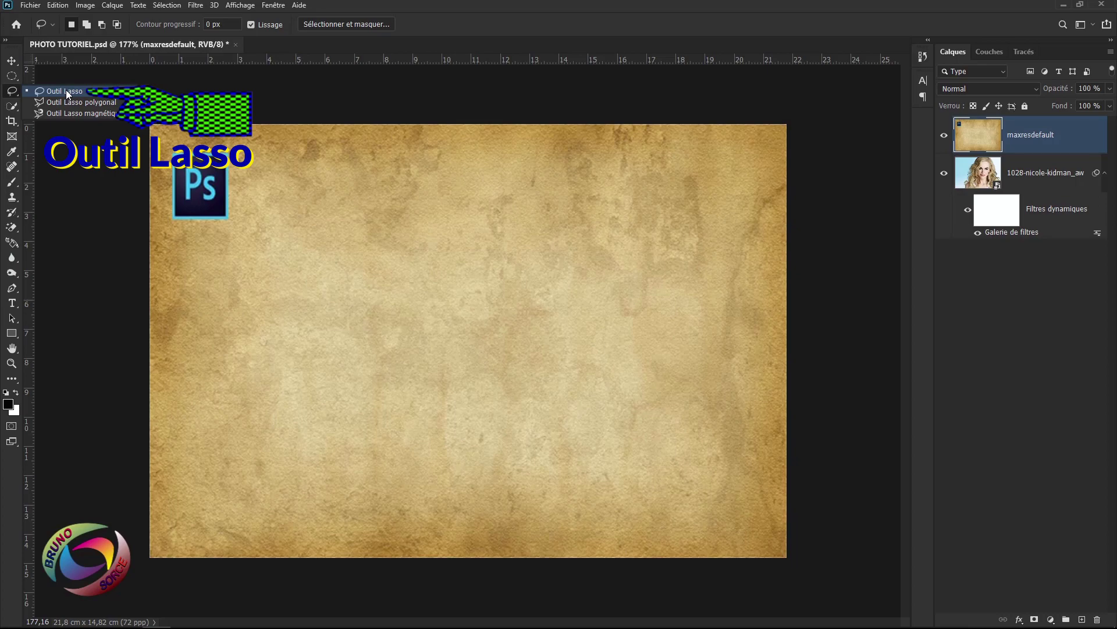
{"action": "left_click", "coordinate": [65, 91]}
{"action": "mouse_move", "coordinate": [199, 141]}
{"action": "left_mouse_down"}
{"action": "mouse_move", "coordinate": [166, 154]}
{"action": "mouse_move", "coordinate": [163, 219]}
{"action": "mouse_move", "coordinate": [210, 236]}
{"action": "mouse_move", "coordinate": [247, 229]}
{"action": "mouse_move", "coordinate": [255, 186]}
{"action": "mouse_move", "coordinate": [243, 156]}
{"action": "mouse_move", "coordinate": [214, 141]}
{"action": "left_mouse_up"}
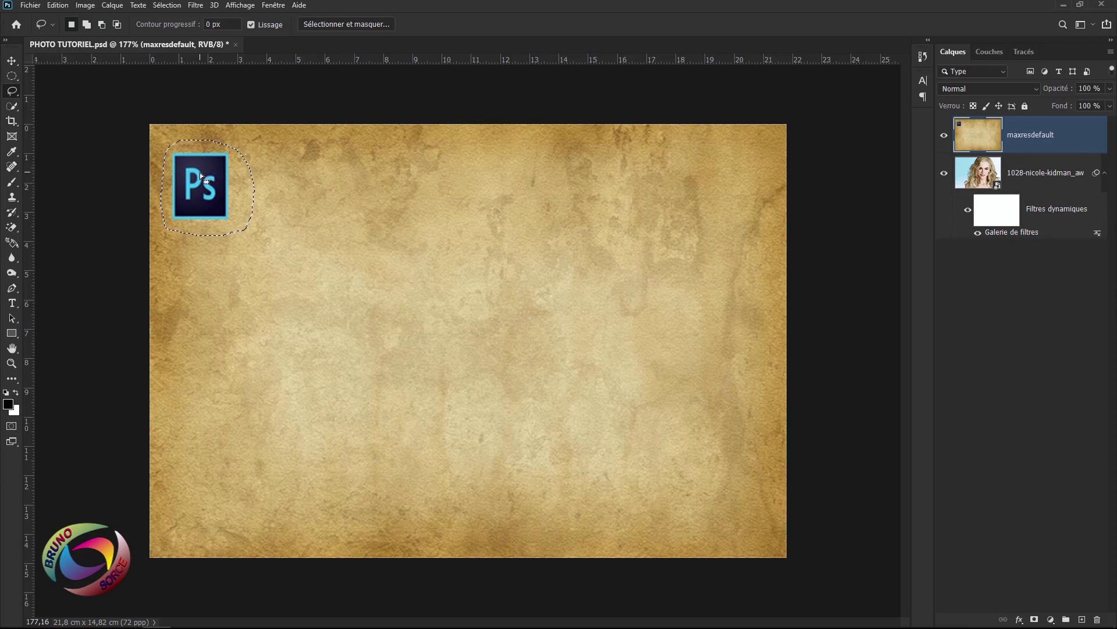
{"action": "right_click", "coordinate": [201, 174]}
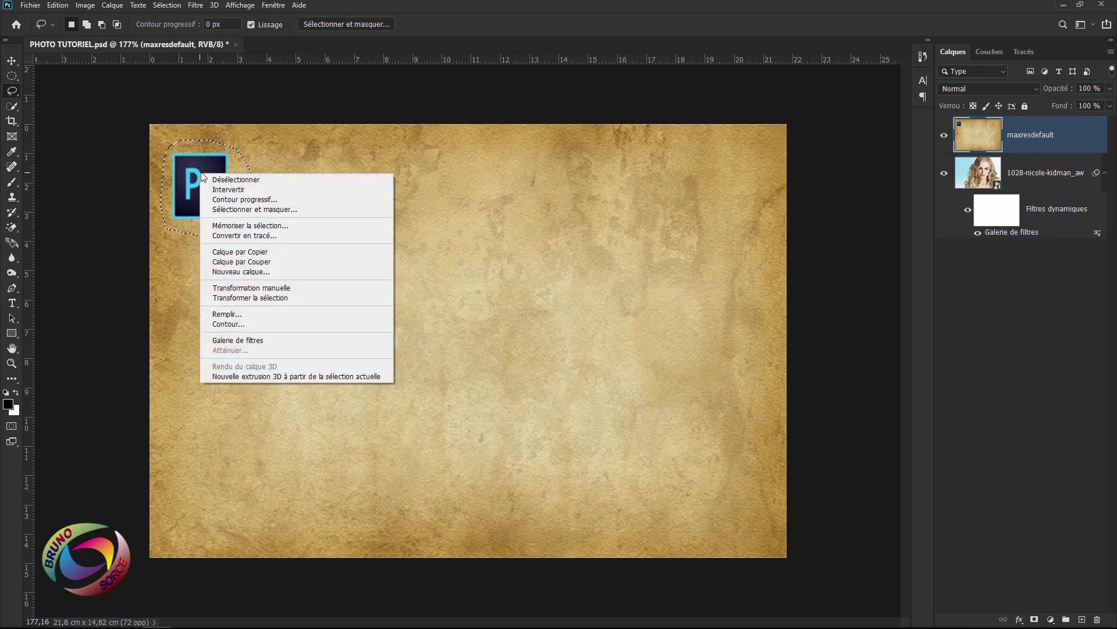
{"action": "left_click", "coordinate": [227, 315]}
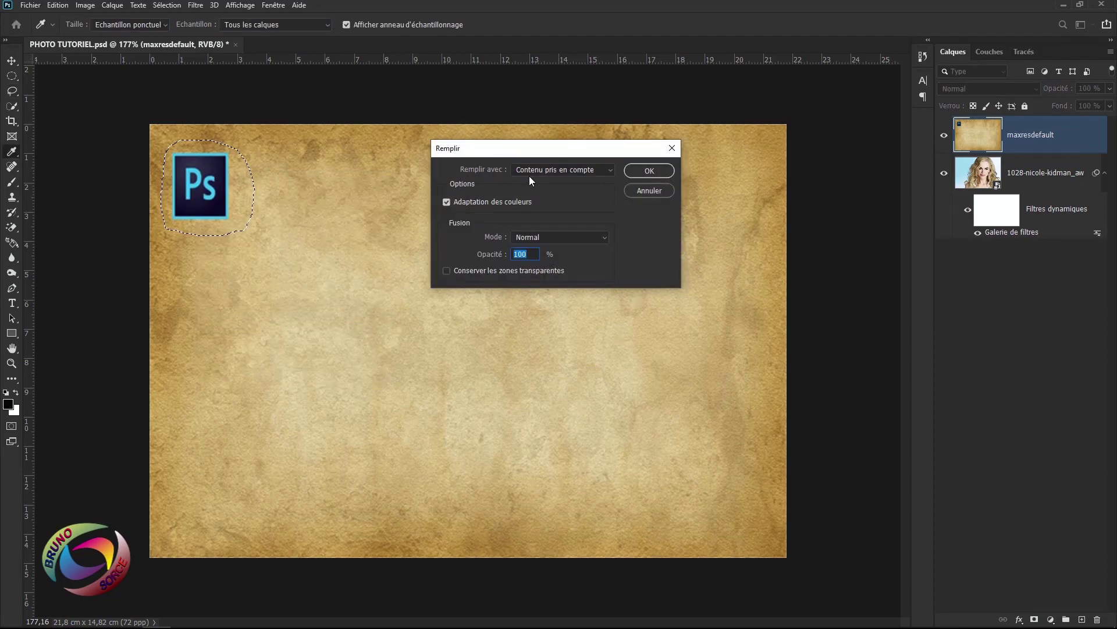
{"action": "left_click", "coordinate": [607, 172]}
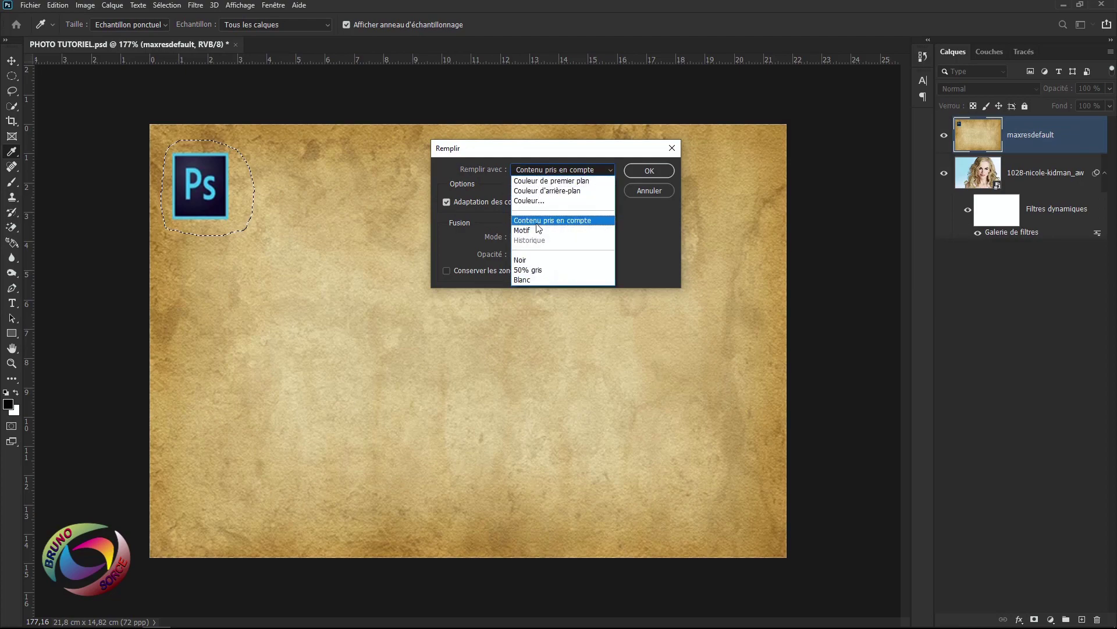
{"action": "left_click", "coordinate": [537, 222]}
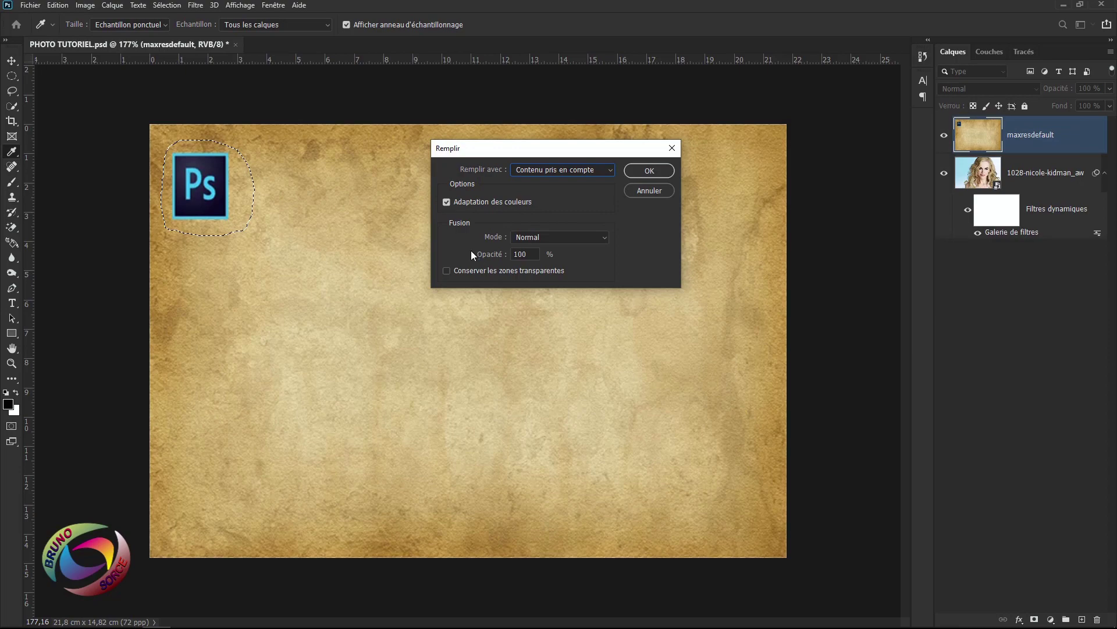
{"action": "left_click", "coordinate": [658, 173]}
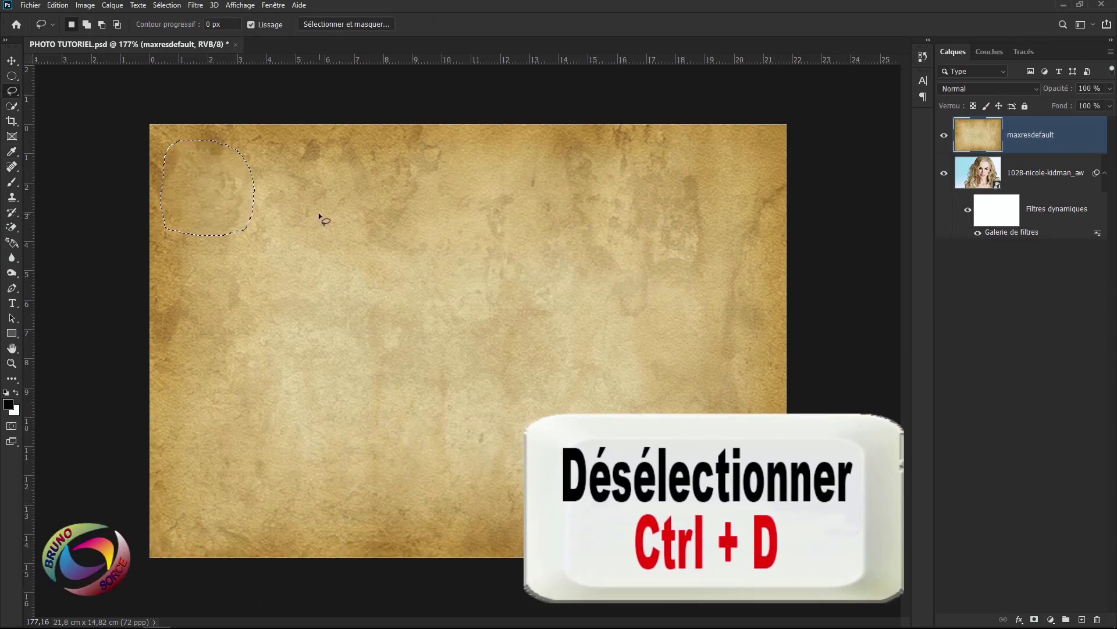
{"action": "key", "text": "ctrl+d"}
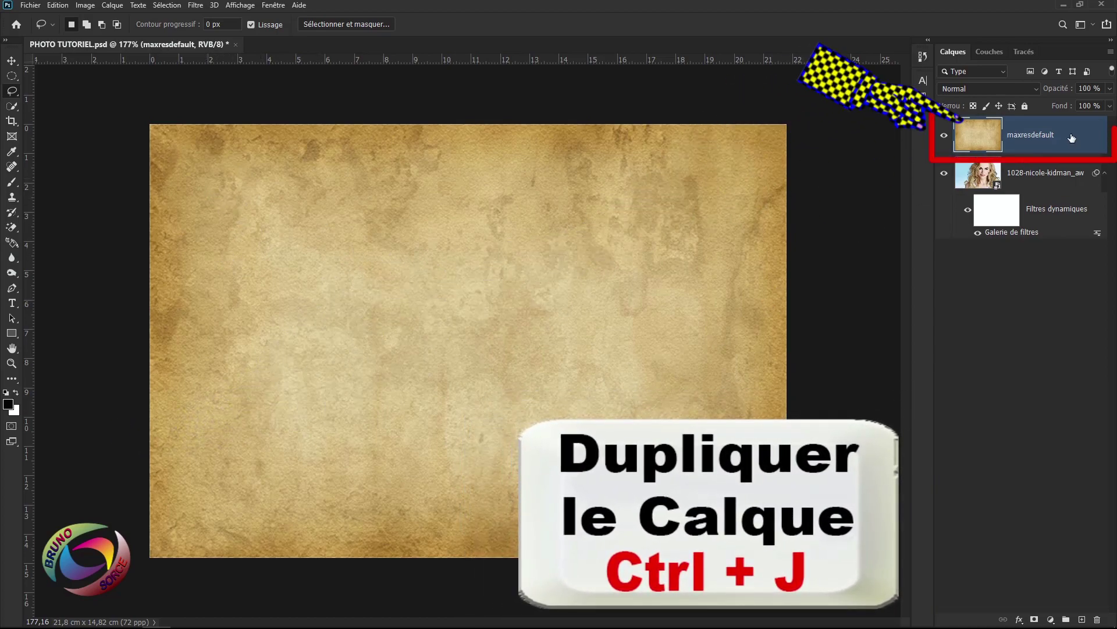
- Duplicate the parchment layer and move the original maxresdefault layer below the portrait layer
{"action": "key", "text": "ctrl+j"}
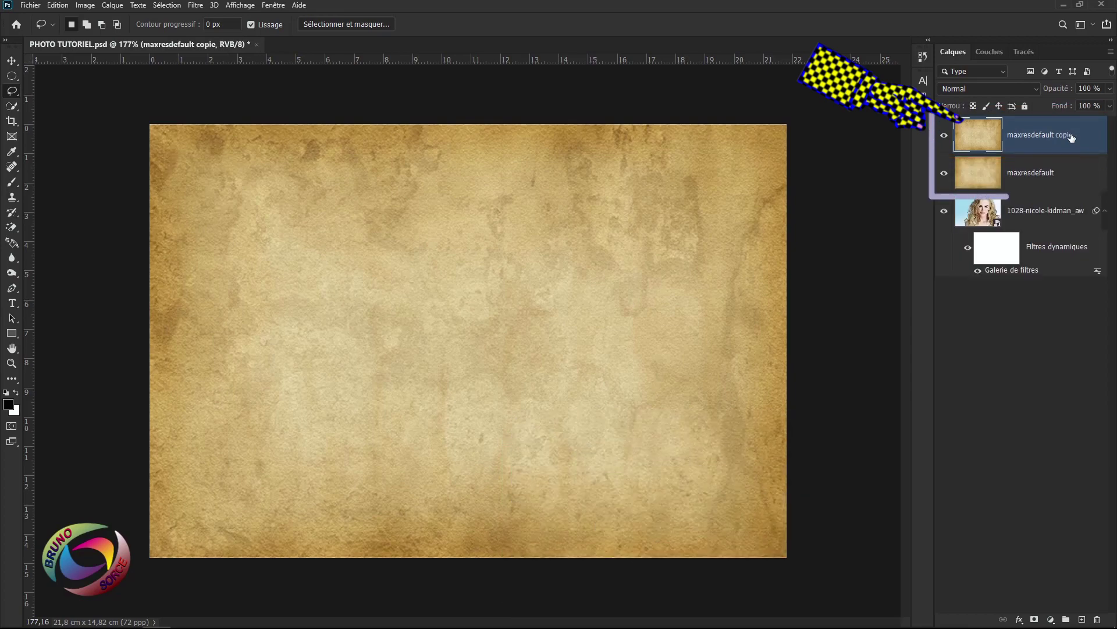
{"action": "left_click", "coordinate": [1060, 175]}
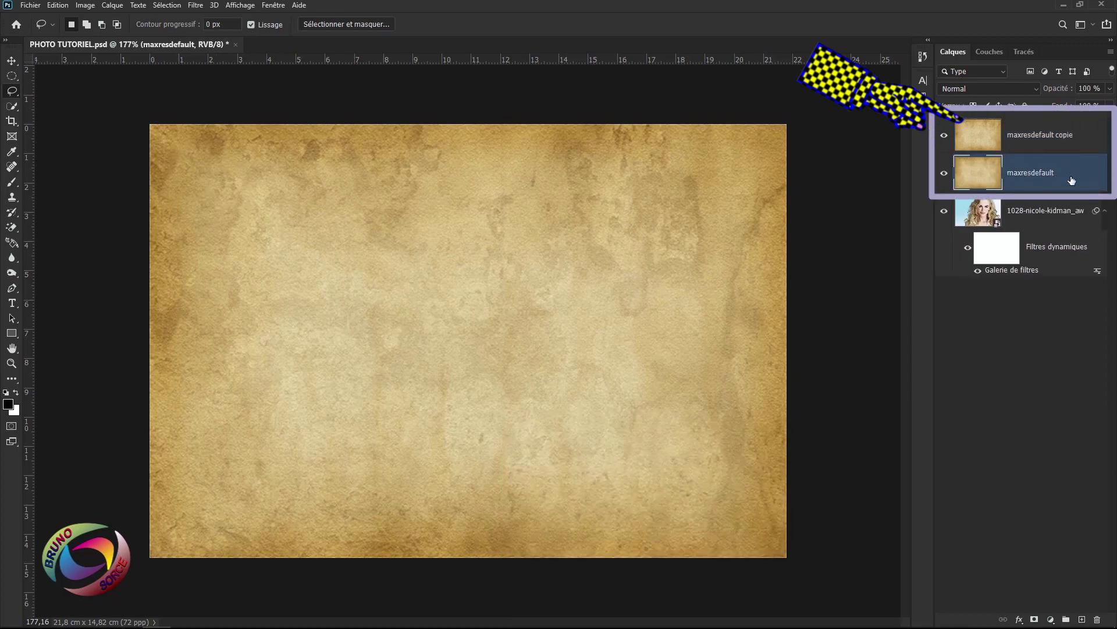
{"action": "left_click_drag", "start_coordinate": [1067, 178], "coordinate": [1061, 285]}
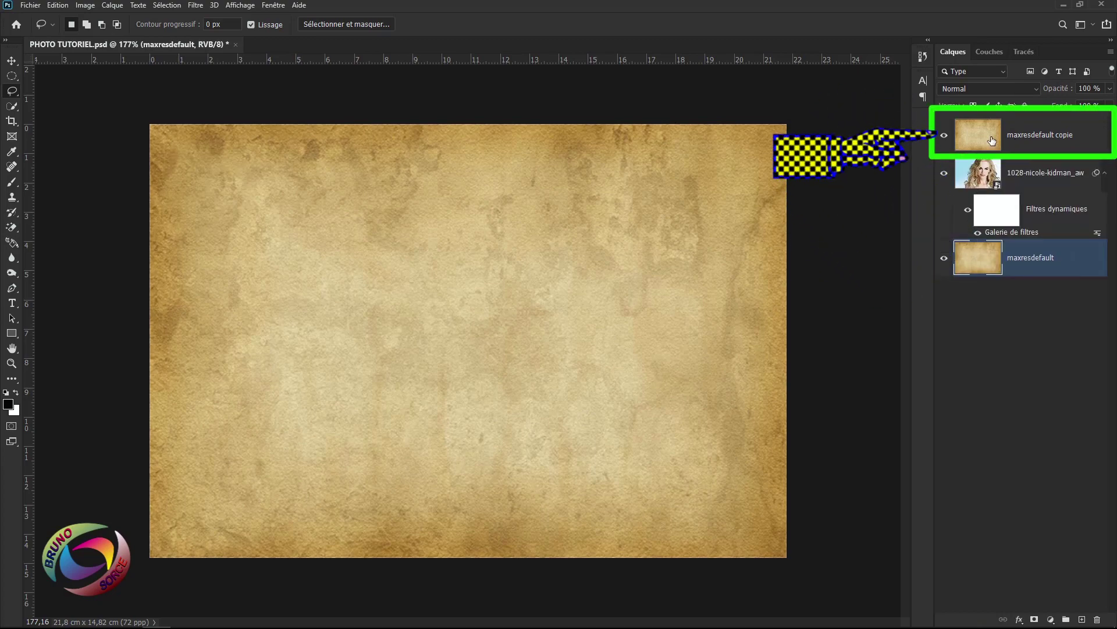
- Hide the maxresdefault copie layer and set the portrait layer's blend mode to Produit
{"action": "left_click", "coordinate": [944, 135]}
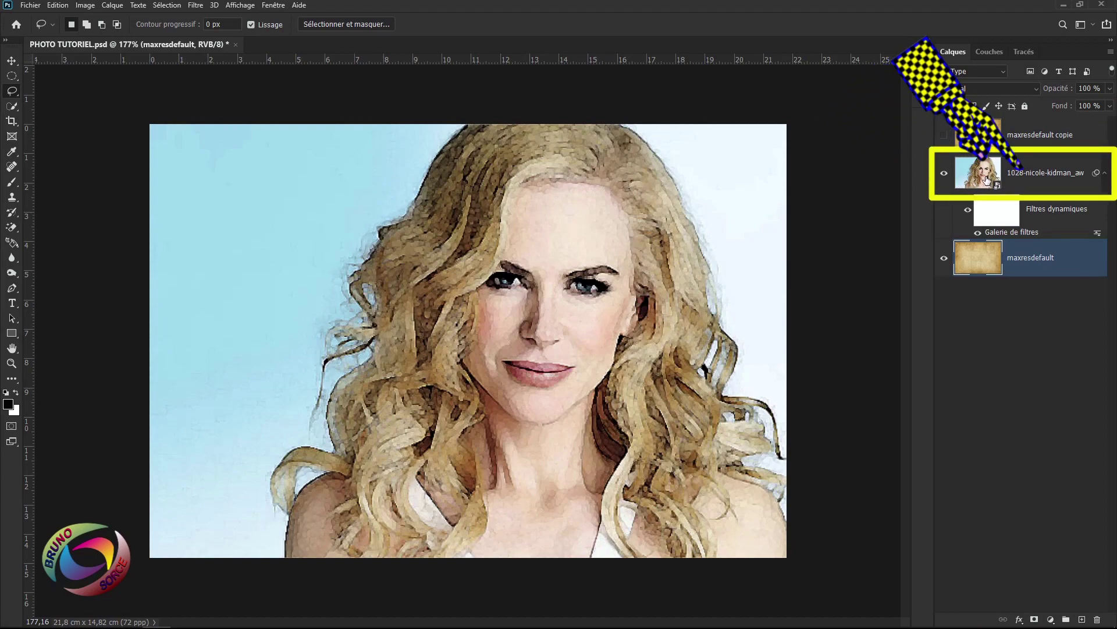
{"action": "left_click", "coordinate": [1038, 182]}
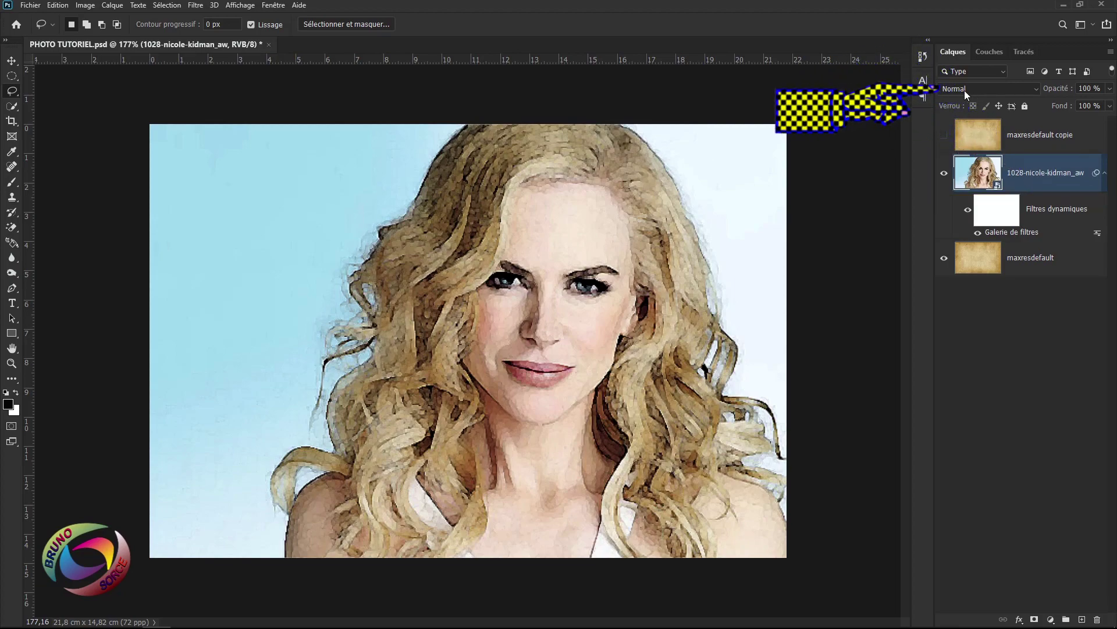
{"action": "left_click", "coordinate": [966, 90]}
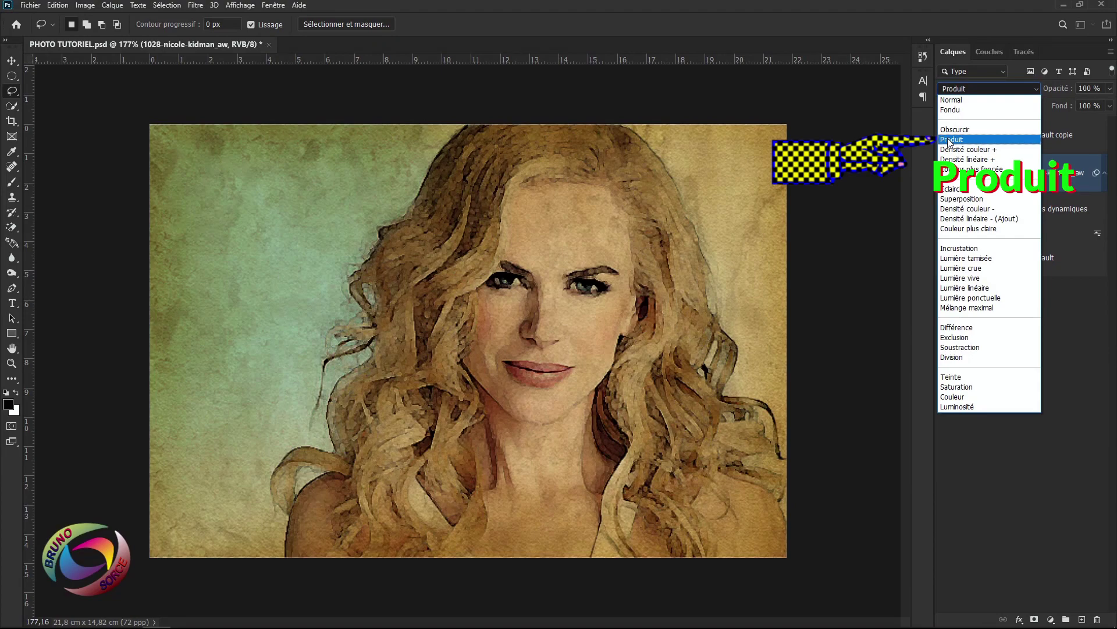
{"action": "left_click", "coordinate": [947, 140]}
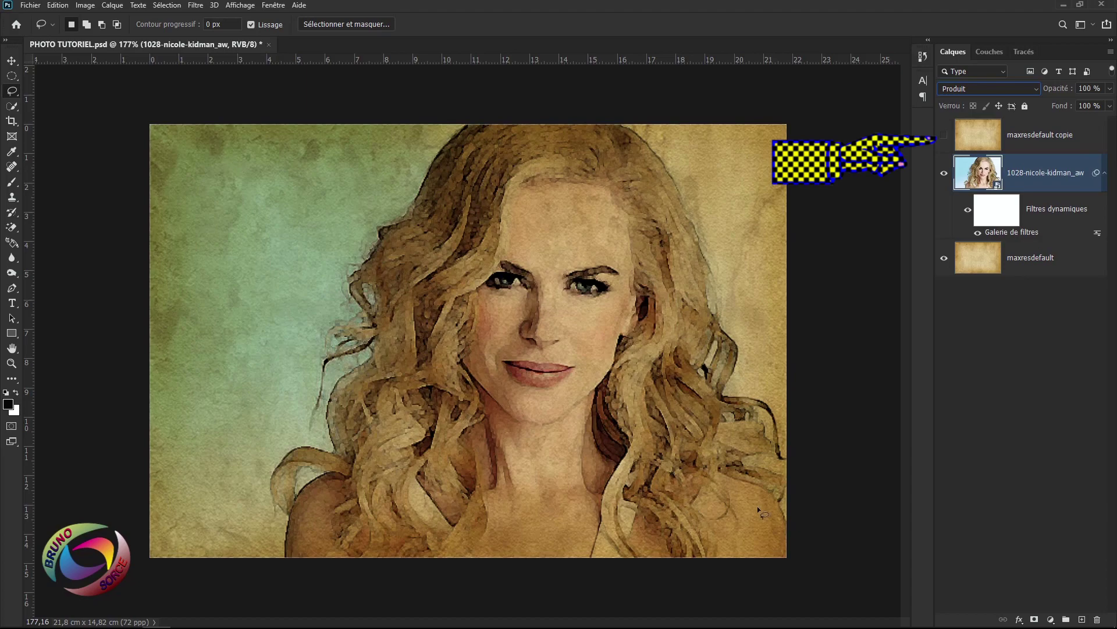
- Show the maxresdefault copie layer again and add a white layer mask to it
{"action": "left_click", "coordinate": [943, 137]}
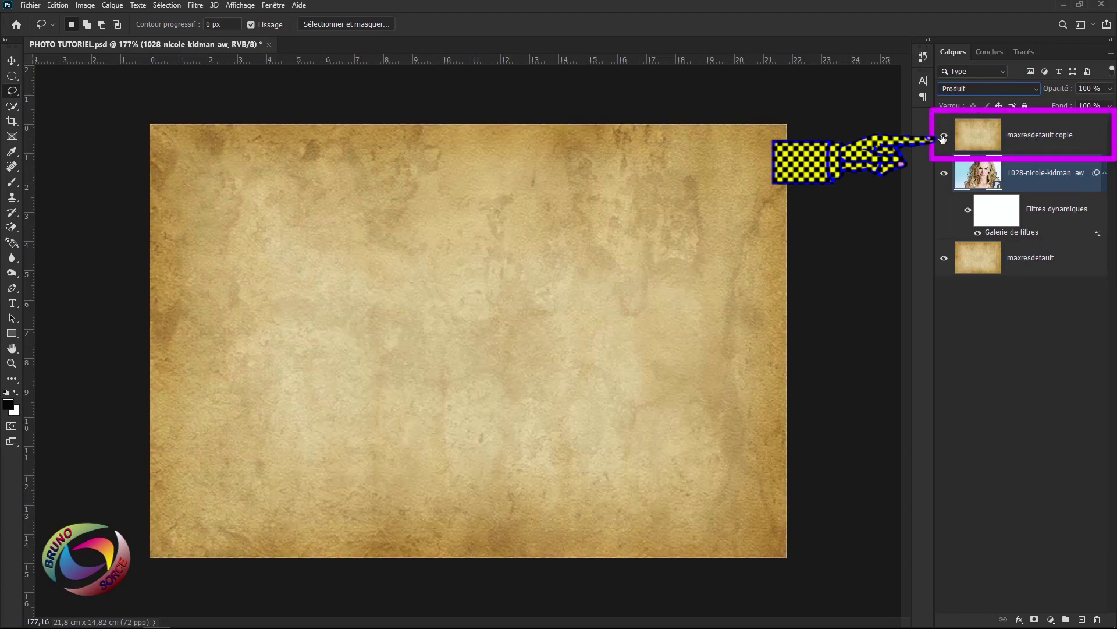
{"action": "left_click", "coordinate": [1032, 137]}
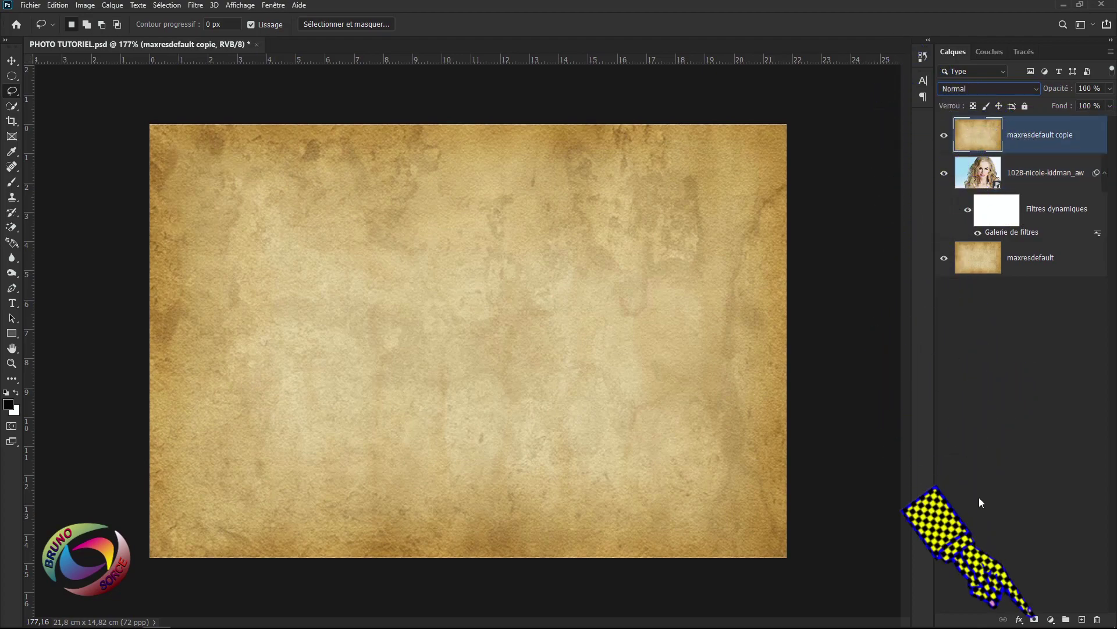
{"action": "left_click", "coordinate": [1033, 620]}
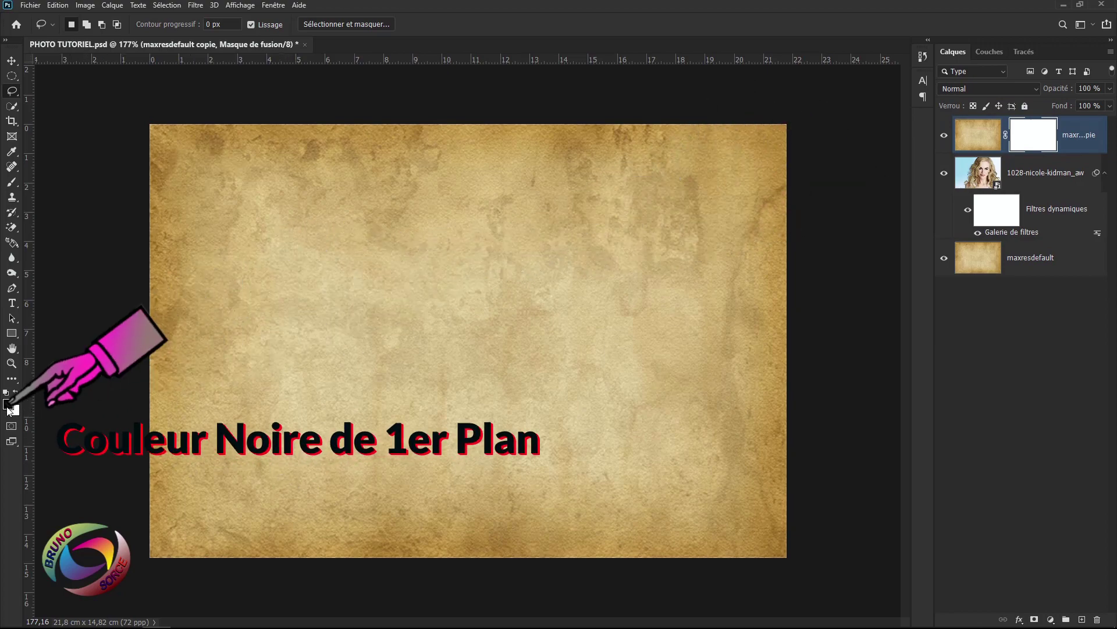
- Set up a soft black Brush for the mask: 411 px, 0 % hardness, 50 % opacity and 72 % flow
{"action": "left_click", "coordinate": [13, 182]}
{"action": "right_click", "coordinate": [12, 183]}
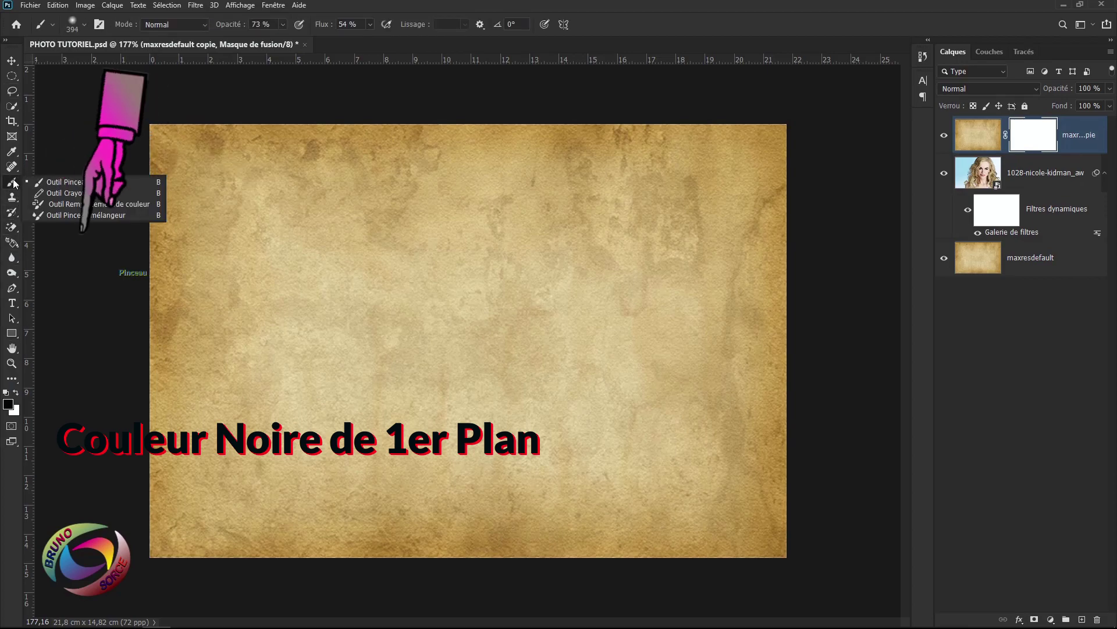
{"action": "left_click", "coordinate": [72, 185]}
{"action": "right_click", "coordinate": [477, 331]}
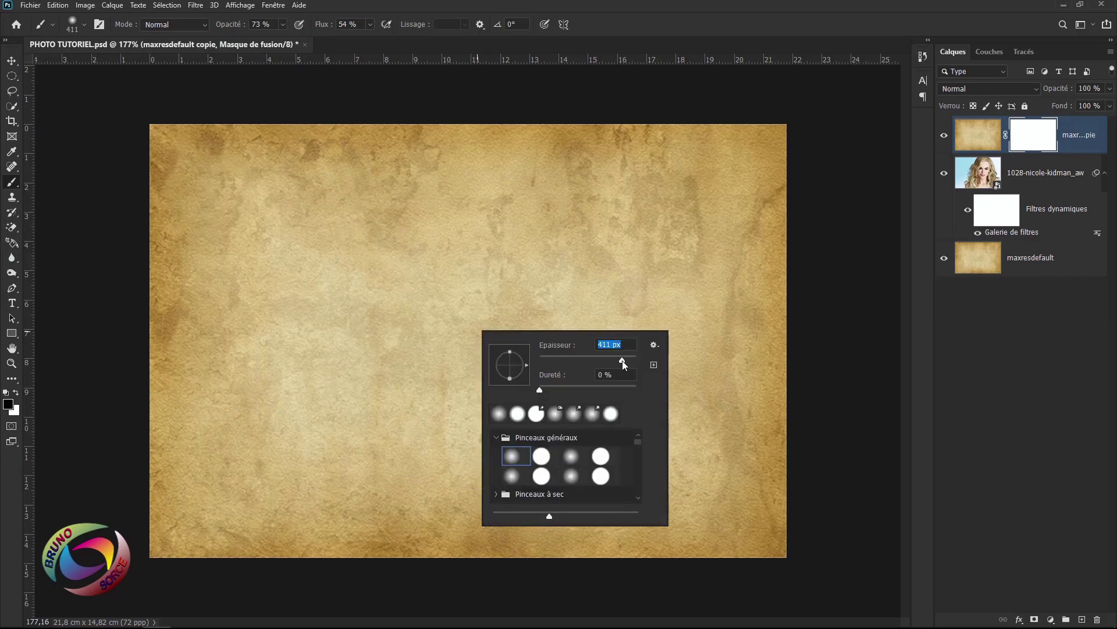
{"action": "left_click", "coordinate": [533, 389]}
{"action": "left_click", "coordinate": [653, 30]}
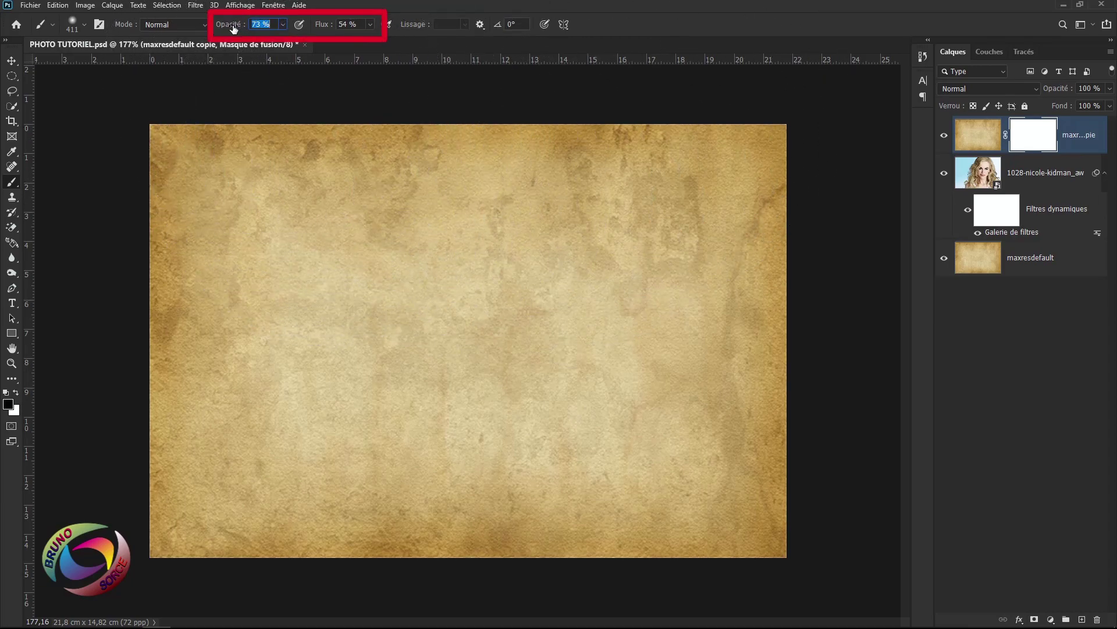
{"action": "left_click_drag", "start_coordinate": [233, 29], "coordinate": [227, 28]}
{"action": "left_click_drag", "start_coordinate": [321, 28], "coordinate": [335, 31]}
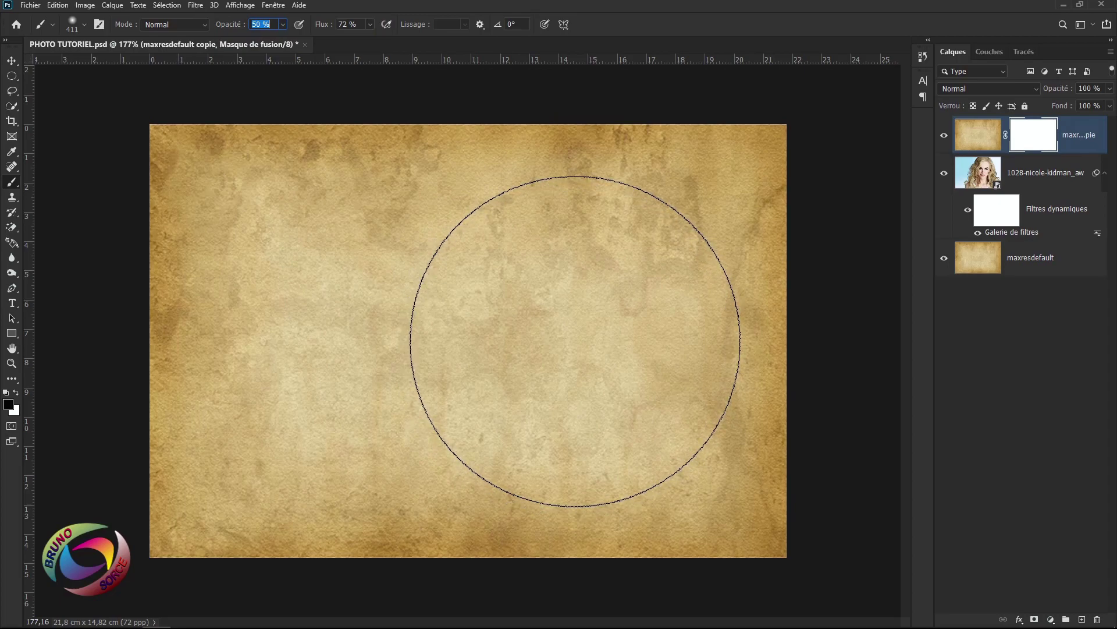
- Paint black on the maxresdefault copie mask over the face, hair and shoulders to reveal the portrait through the parchment
{"action": "left_click", "coordinate": [575, 341]}
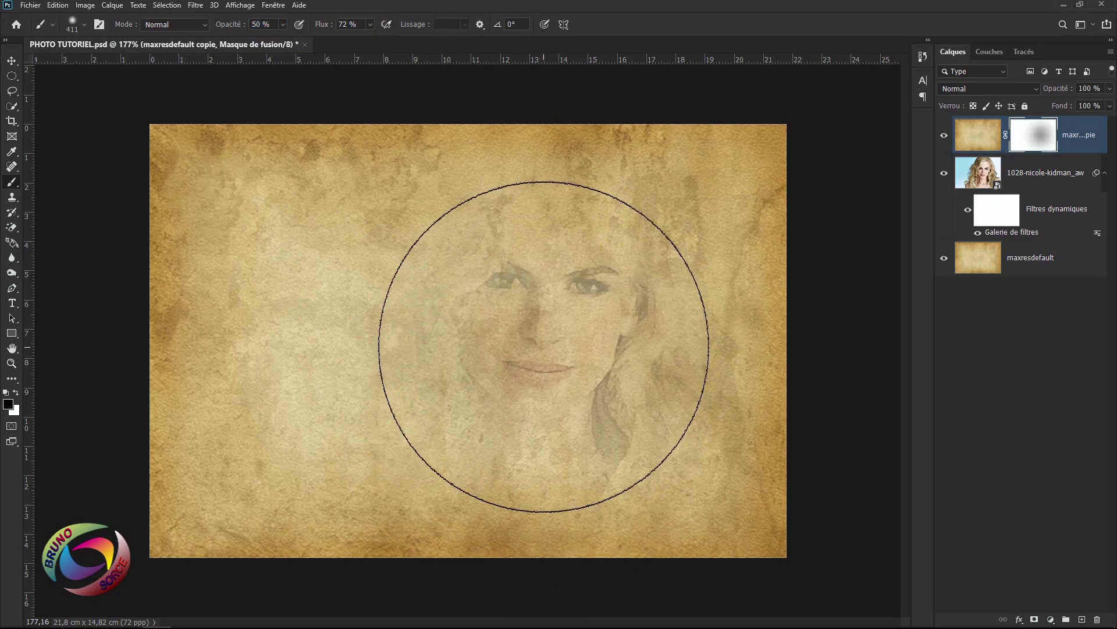
{"action": "left_click", "coordinate": [545, 239]}
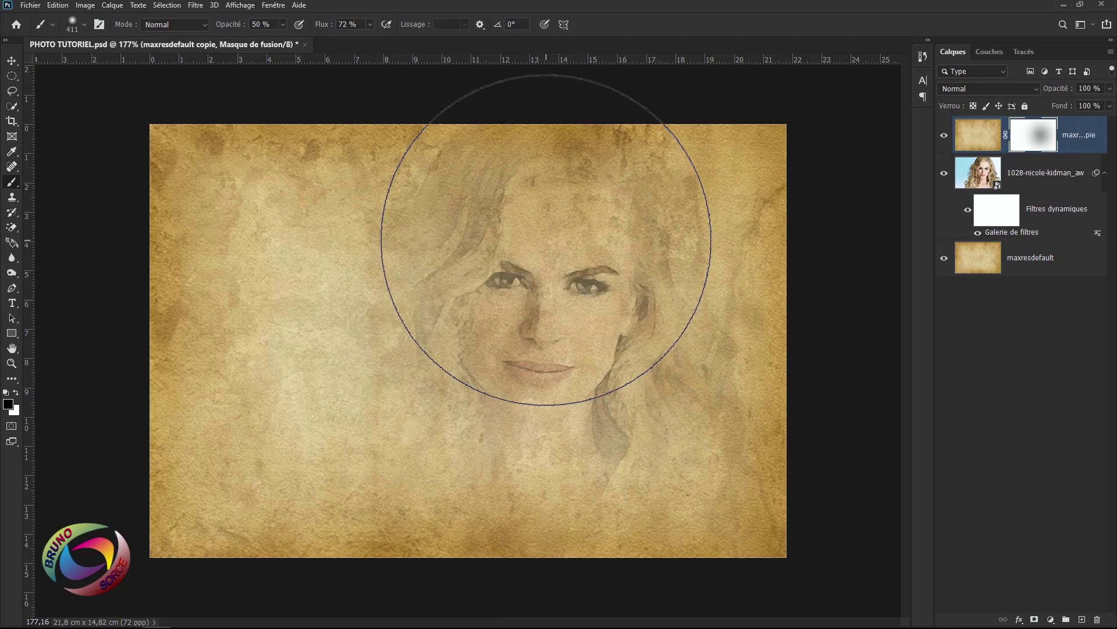
{"action": "left_click", "coordinate": [606, 230]}
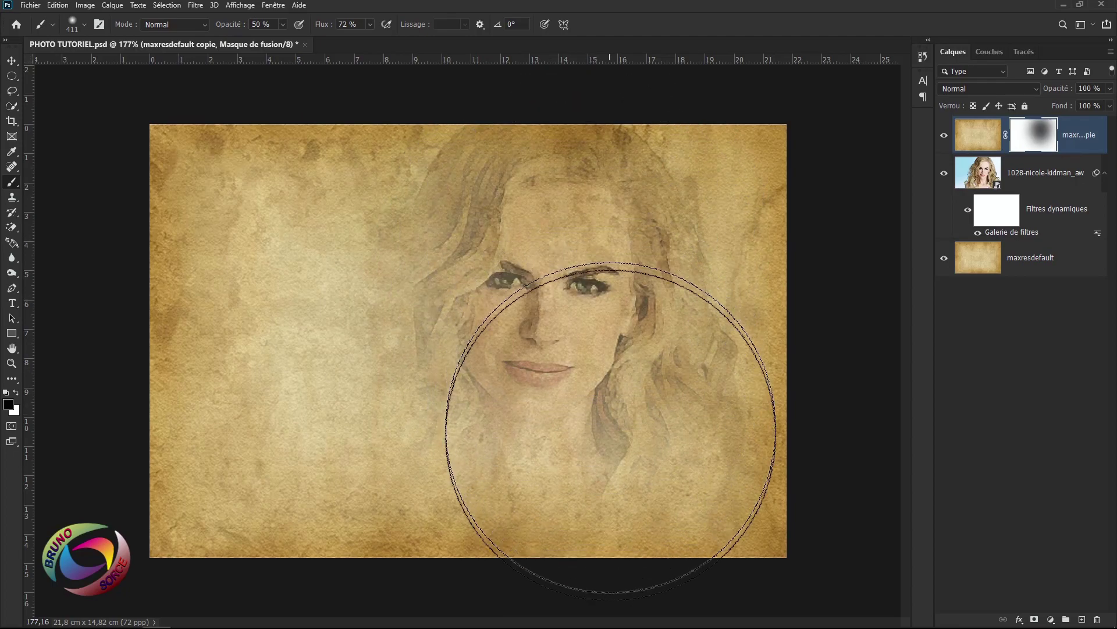
{"action": "left_click", "coordinate": [605, 448]}
{"action": "left_click", "coordinate": [457, 469]}
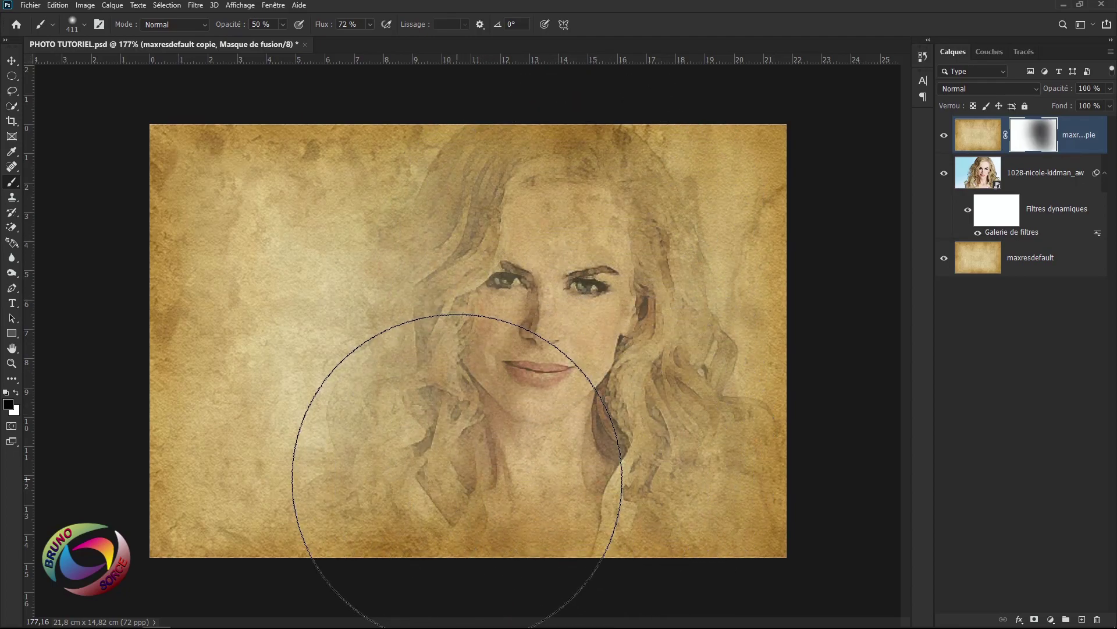
{"action": "left_click", "coordinate": [399, 201]}
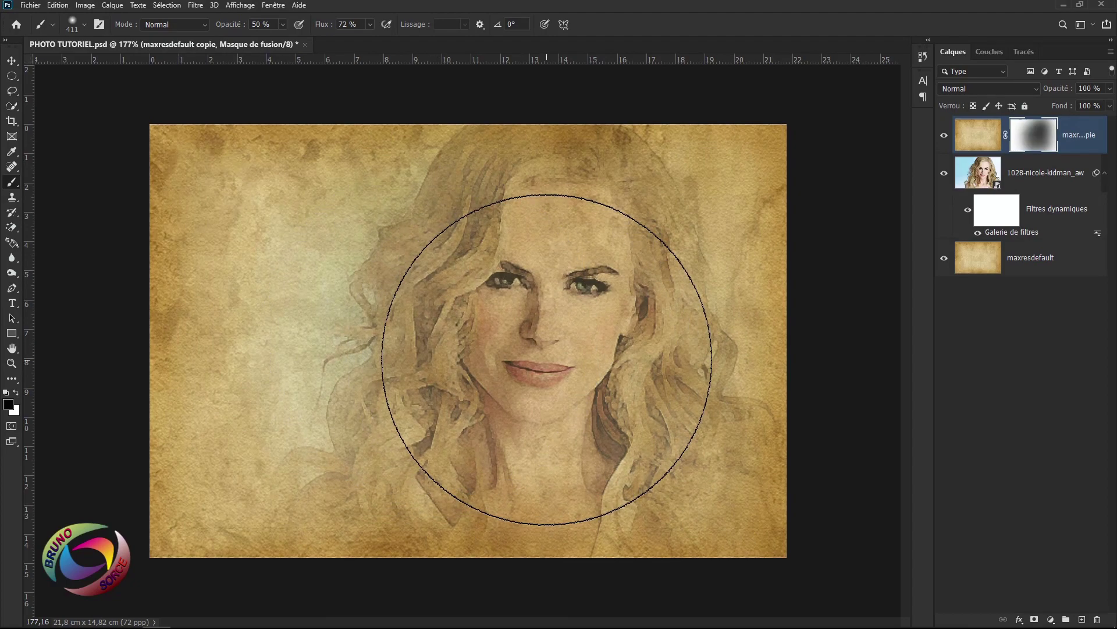
- Reduce the brush to 178 px and paint the mask further over the hair, face and neck to bring out the portrait
{"action": "left_click_drag", "start_coordinate": [547, 359], "coordinate": [532, 360]}
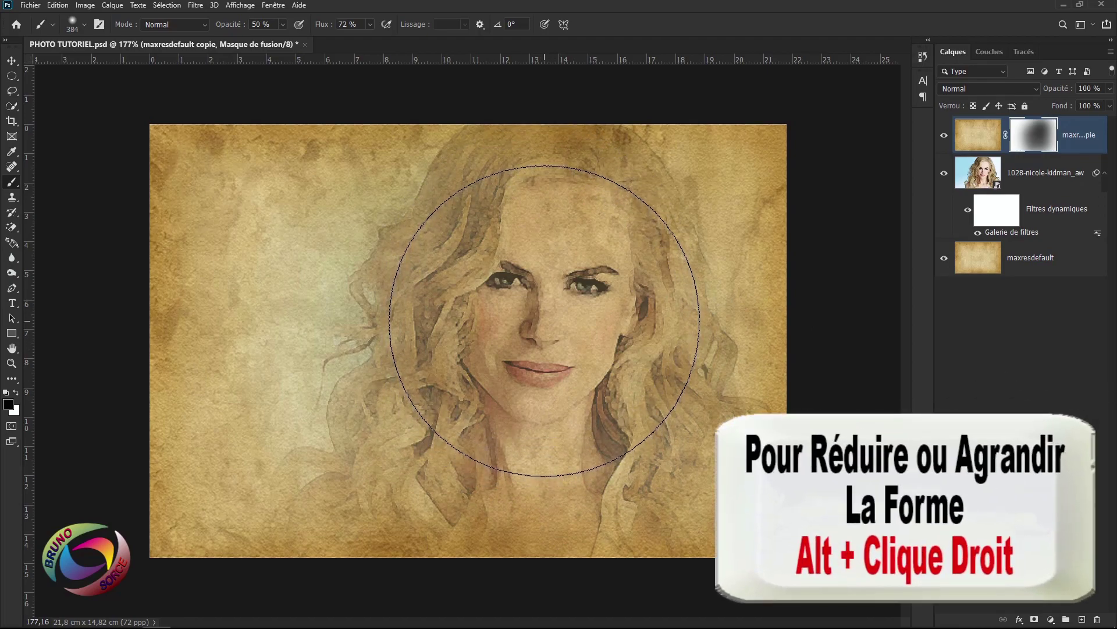
{"action": "mouse_move", "coordinate": [544, 321]}
{"action": "left_mouse_down"}
{"action": "mouse_move", "coordinate": [373, 303]}
{"action": "mouse_move", "coordinate": [641, 357]}
{"action": "mouse_move", "coordinate": [440, 323]}
{"action": "left_mouse_up"}
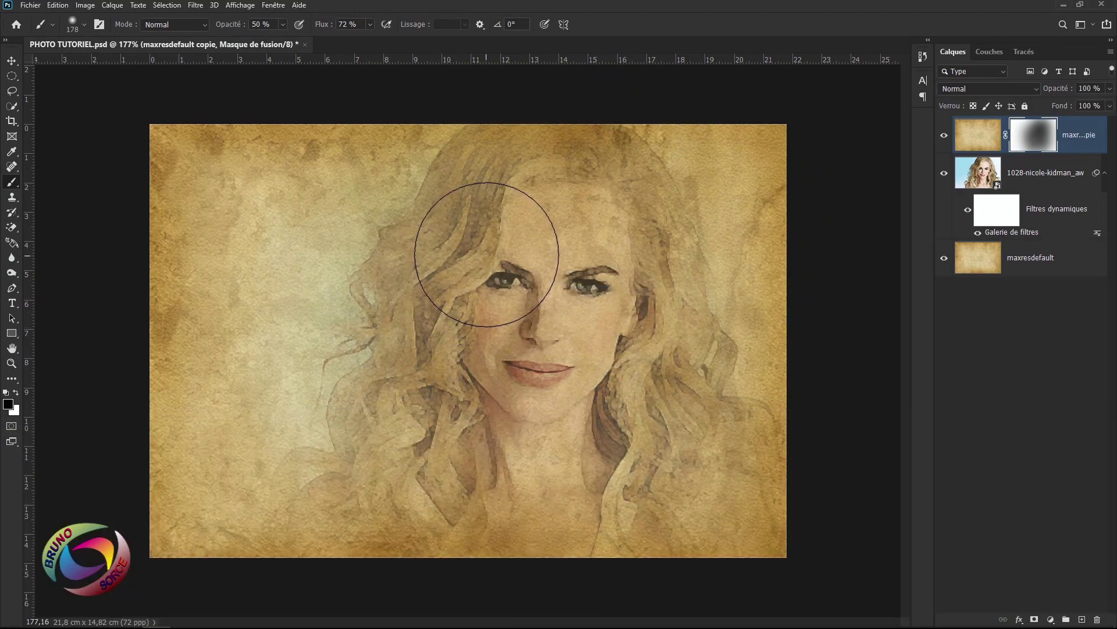
{"action": "mouse_move", "coordinate": [487, 249]}
{"action": "left_mouse_down"}
{"action": "mouse_move", "coordinate": [600, 269]}
{"action": "mouse_move", "coordinate": [651, 316]}
{"action": "mouse_move", "coordinate": [605, 386]}
{"action": "mouse_move", "coordinate": [638, 439]}
{"action": "mouse_move", "coordinate": [652, 511]}
{"action": "mouse_move", "coordinate": [367, 536]}
{"action": "mouse_move", "coordinate": [367, 506]}
{"action": "mouse_move", "coordinate": [496, 512]}
{"action": "left_mouse_up"}
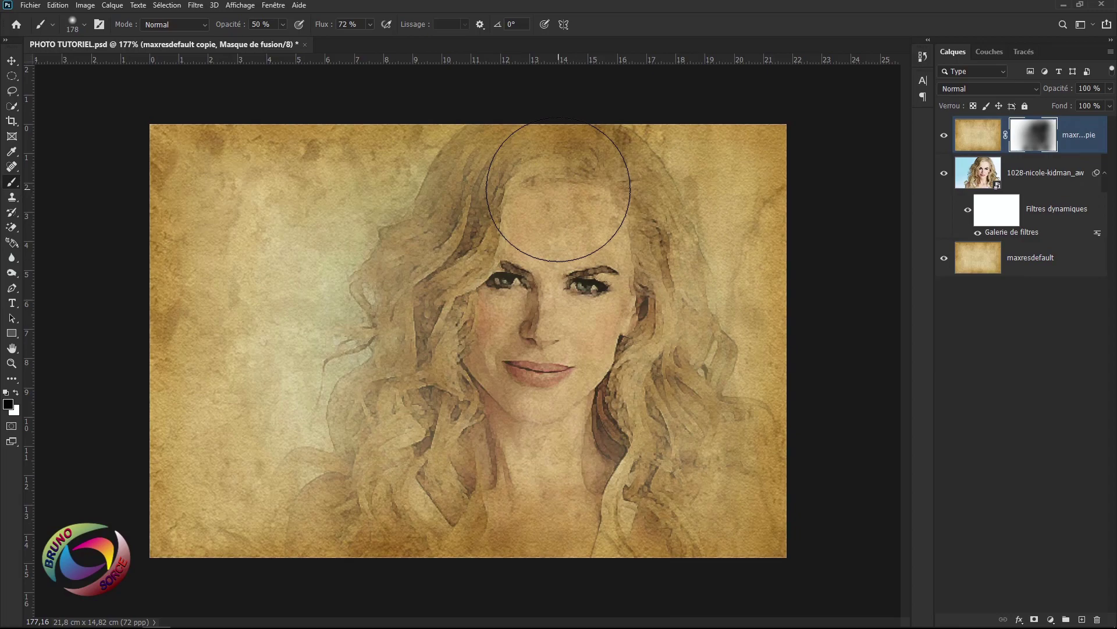
{"action": "mouse_move", "coordinate": [823, 429]}
{"action": "left_mouse_down"}
{"action": "mouse_move", "coordinate": [679, 444]}
{"action": "mouse_move", "coordinate": [651, 407]}
{"action": "left_mouse_up"}
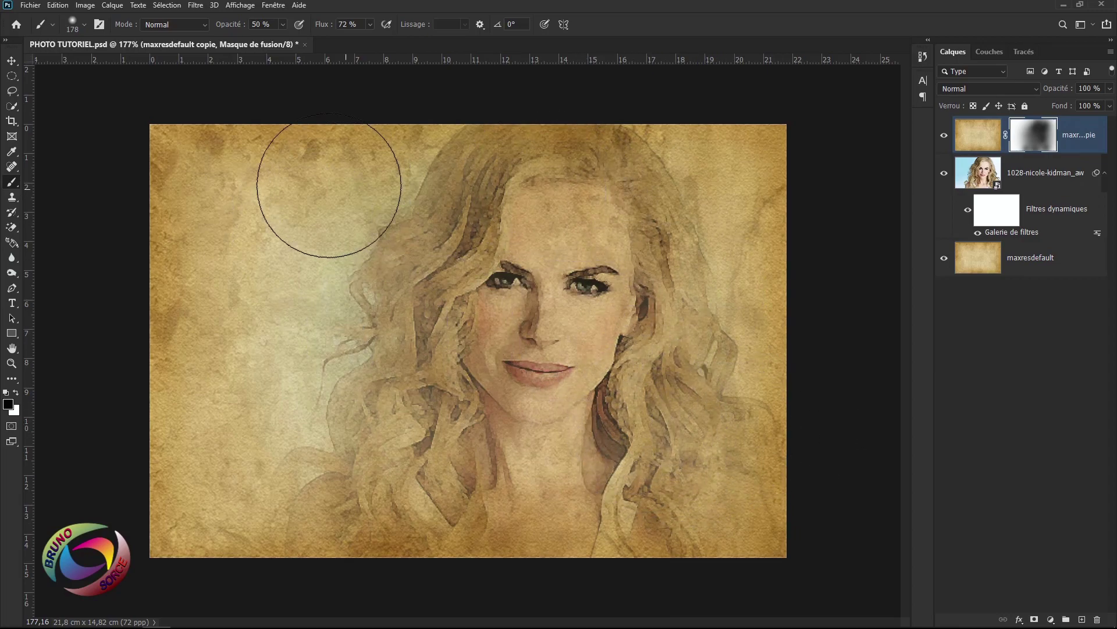
- Place the dust-and-scratches image as an embedded layer and stretch its width to 60,35 % so it covers the whole canvas
{"action": "left_click", "coordinate": [30, 6]}
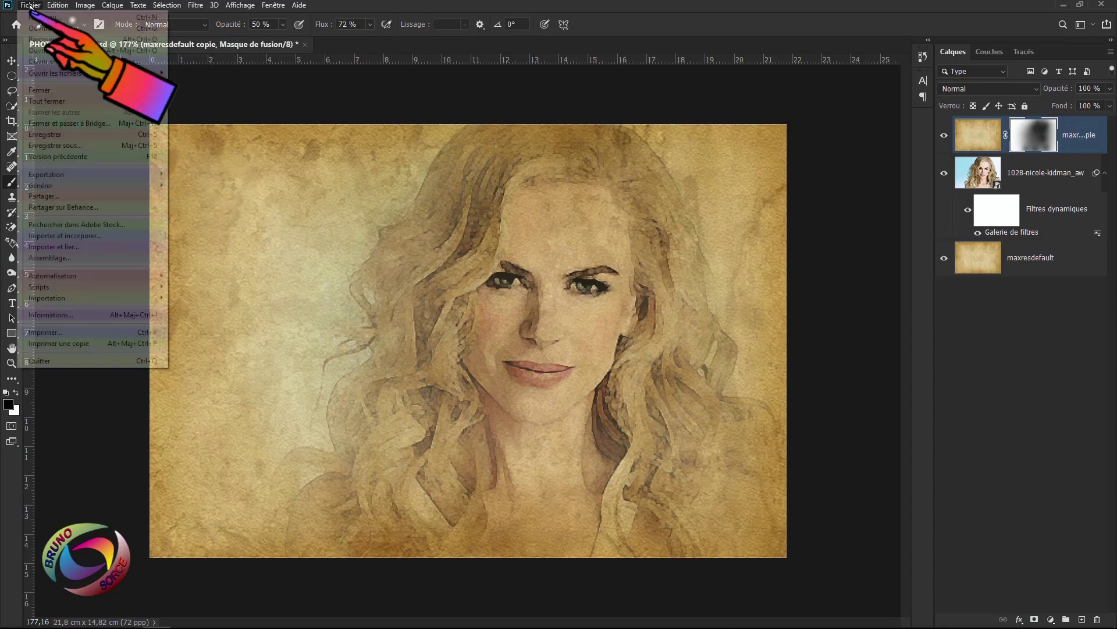
{"action": "left_click", "coordinate": [41, 235]}
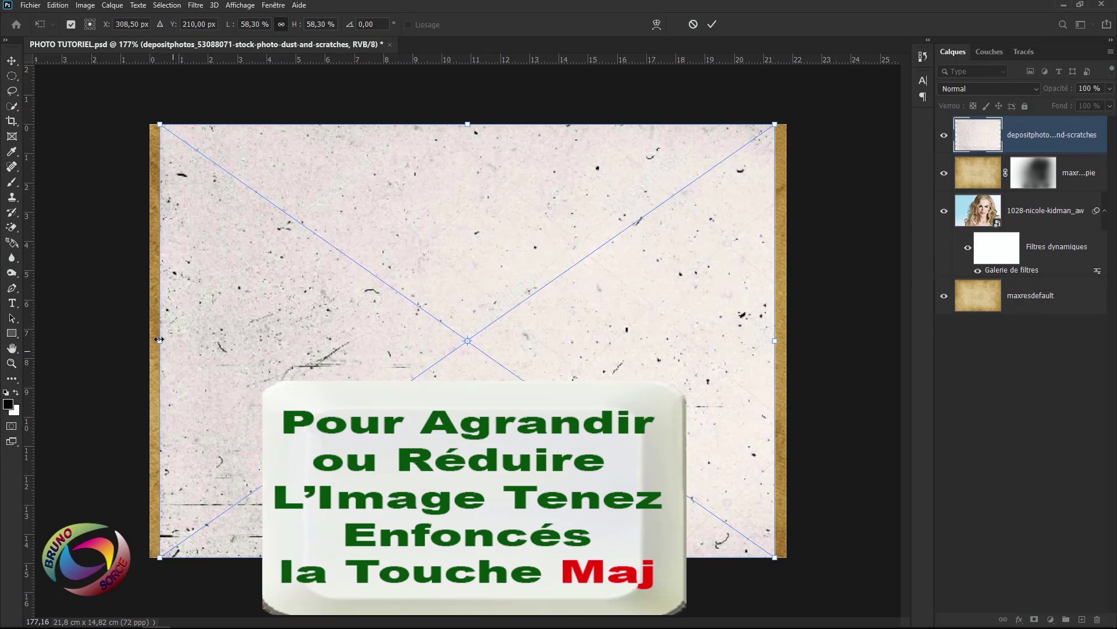
{"action": "left_click_drag", "start_coordinate": [158, 342], "coordinate": [150, 340]}
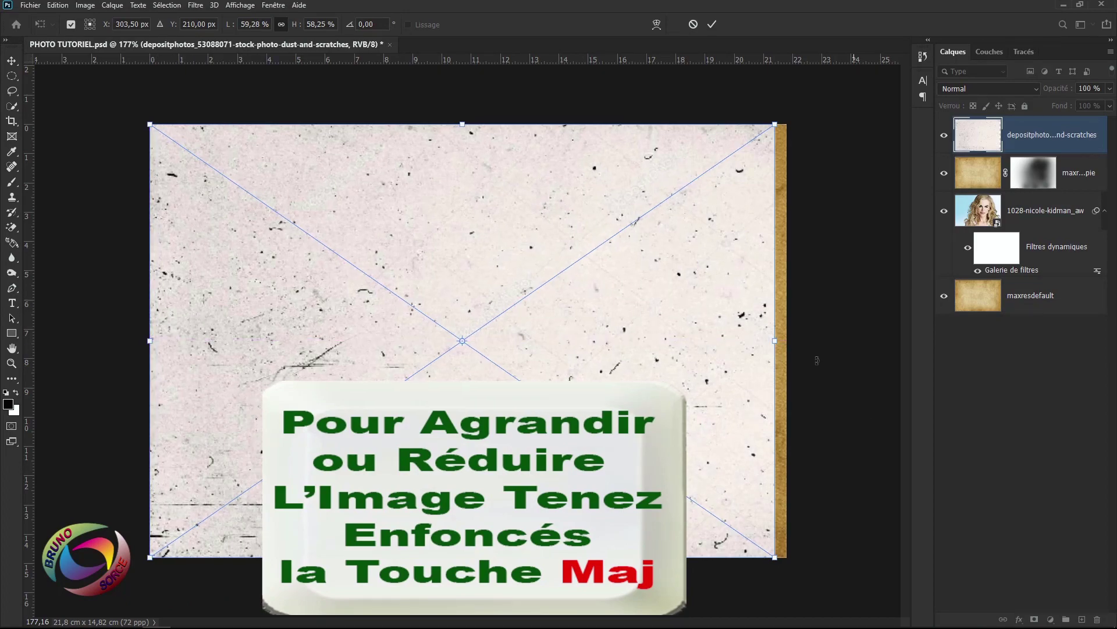
{"action": "left_click_drag", "start_coordinate": [777, 342], "coordinate": [787, 342]}
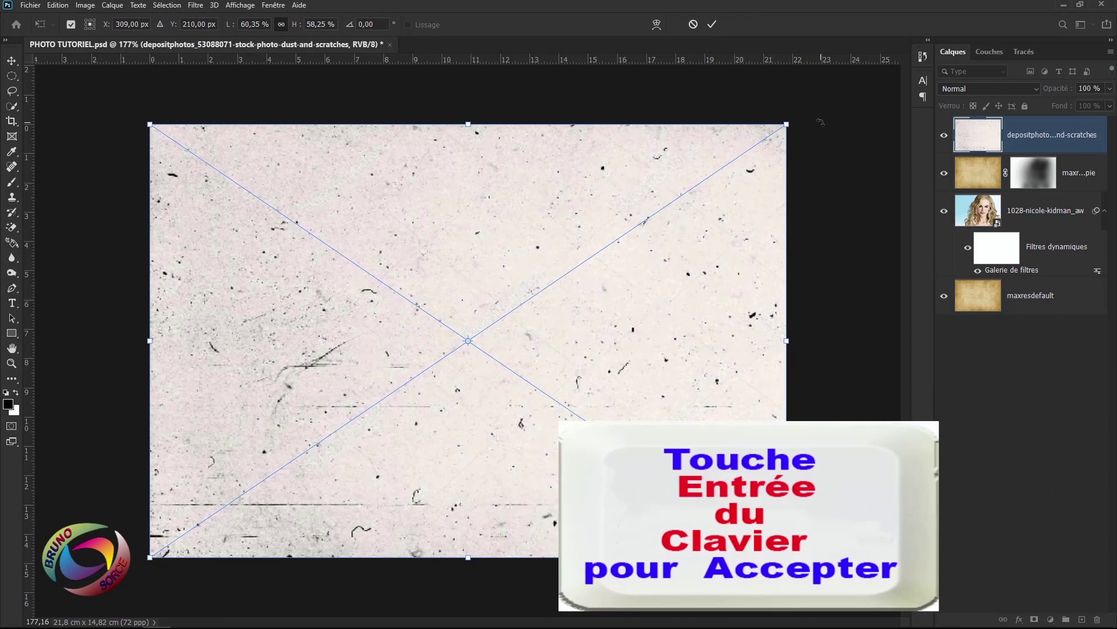
{"action": "key", "text": "Return"}
- Set the dust-and-scratches layer's blend mode to Densité linéaire +
{"action": "key", "text": "b"}
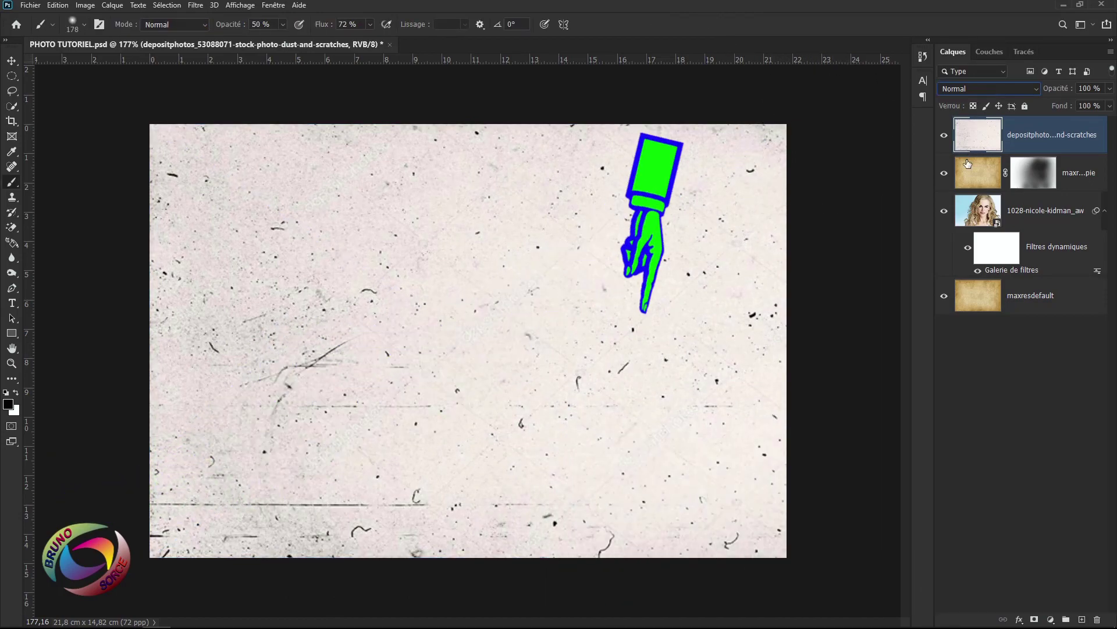
{"action": "left_click", "coordinate": [974, 90]}
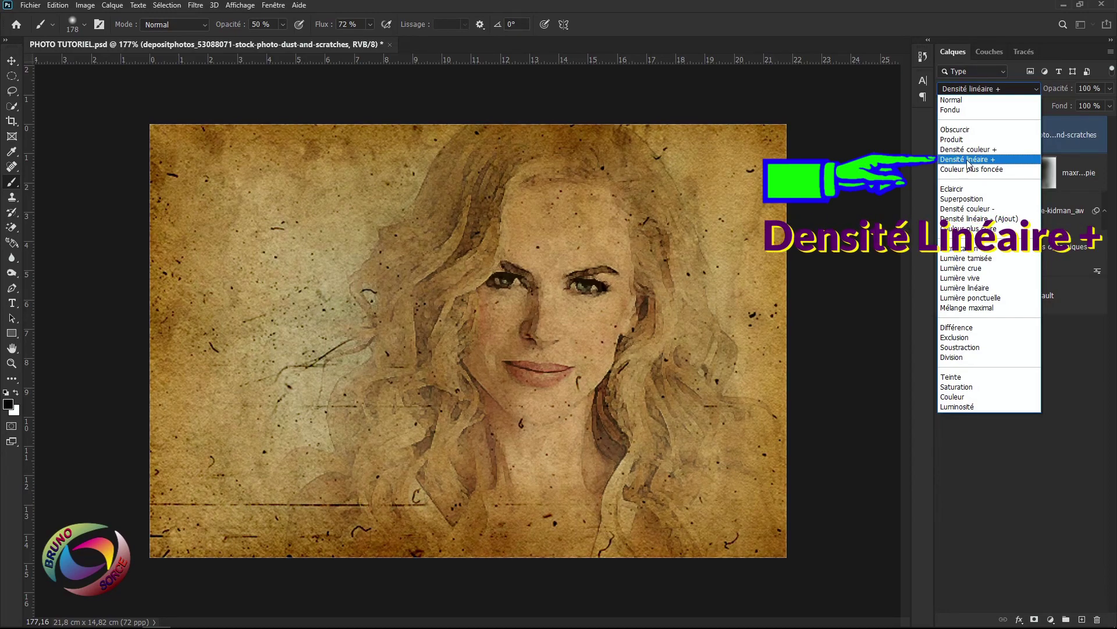
{"action": "left_click", "coordinate": [968, 160]}
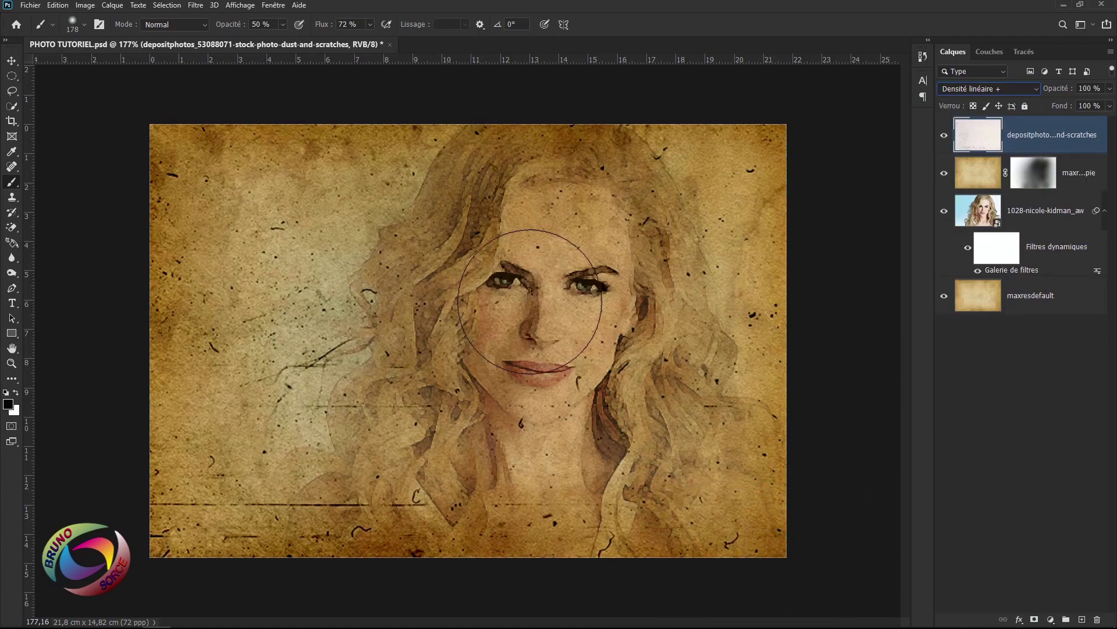
- Add a Niveaux adjustment layer above the dust-and-scratches layer, with black input at 9 and midtones at 0,75
{"action": "left_click", "coordinate": [11, 61]}
{"action": "left_click", "coordinate": [62, 85]}
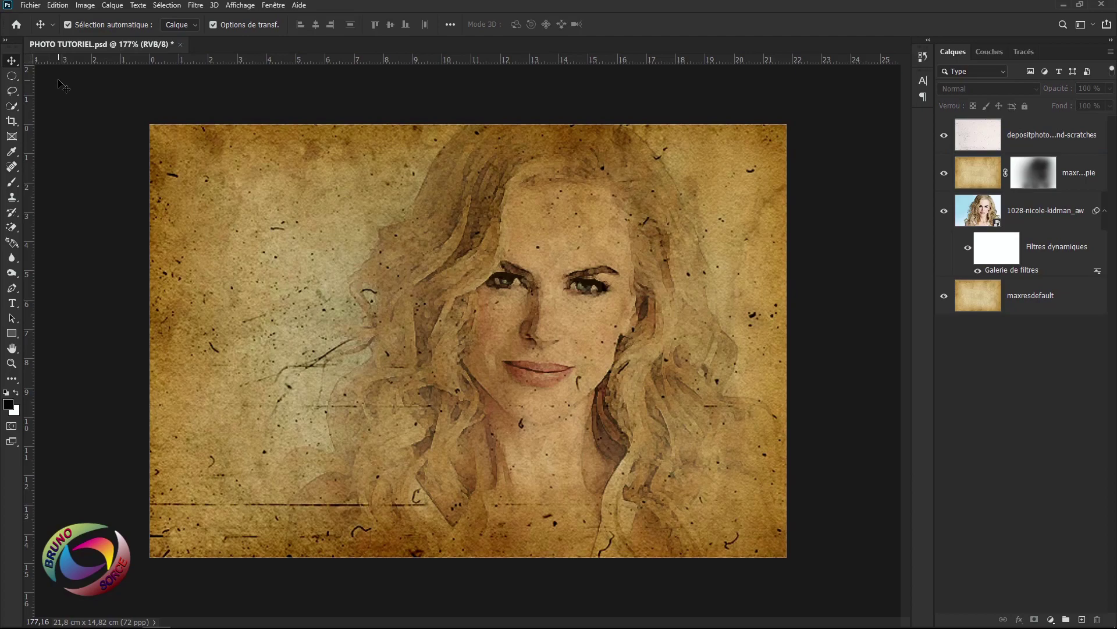
{"action": "left_click", "coordinate": [1047, 136]}
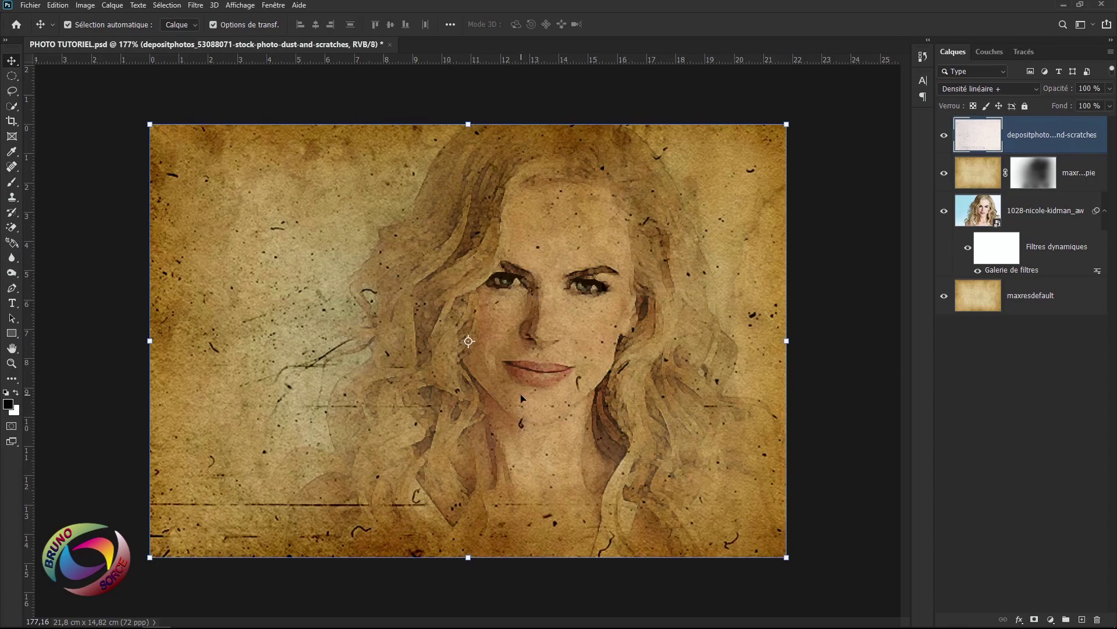
{"action": "left_click", "coordinate": [1051, 620]}
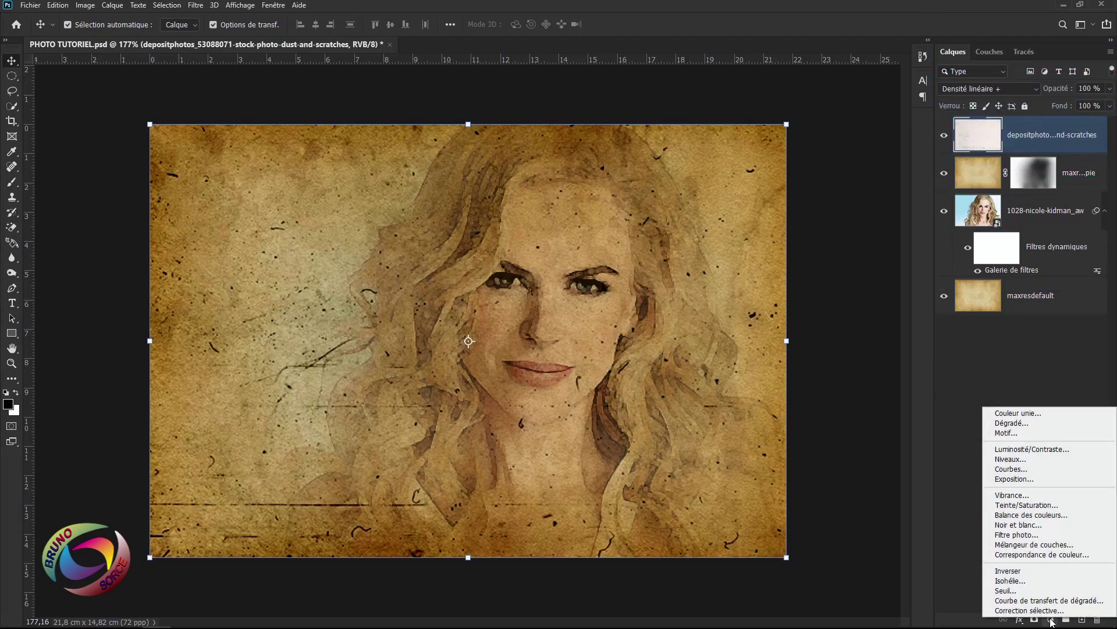
{"action": "left_click", "coordinate": [1008, 461]}
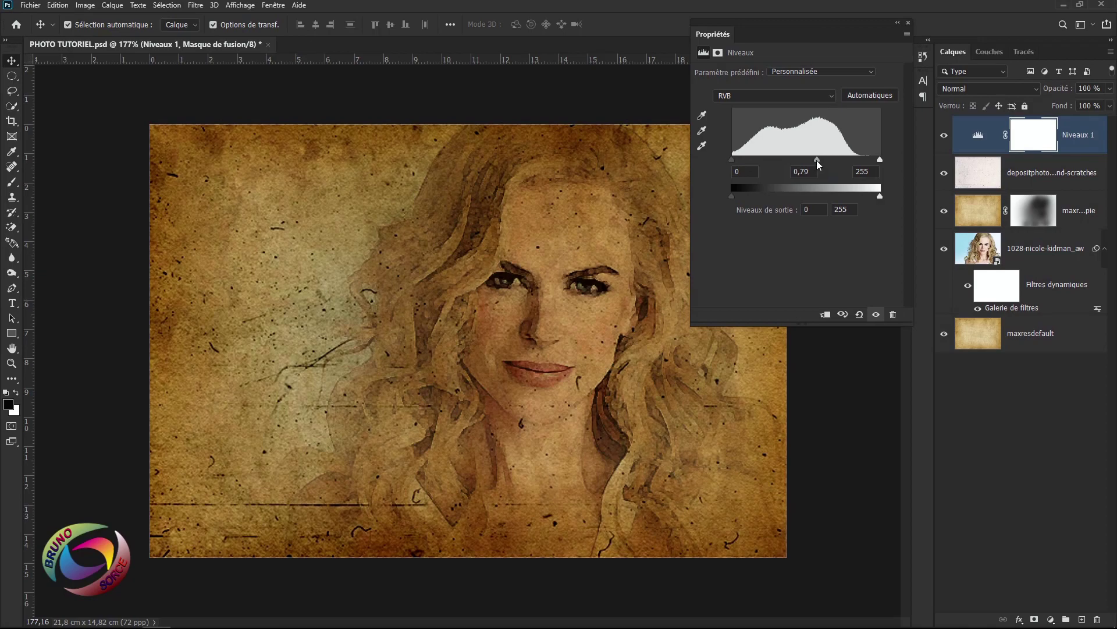
{"action": "mouse_move", "coordinate": [816, 159]}
{"action": "left_mouse_down"}
{"action": "mouse_move", "coordinate": [841, 163]}
{"action": "mouse_move", "coordinate": [806, 162]}
{"action": "mouse_move", "coordinate": [817, 164]}
{"action": "left_mouse_up"}
{"action": "left_click_drag", "start_coordinate": [733, 160], "coordinate": [737, 160]}
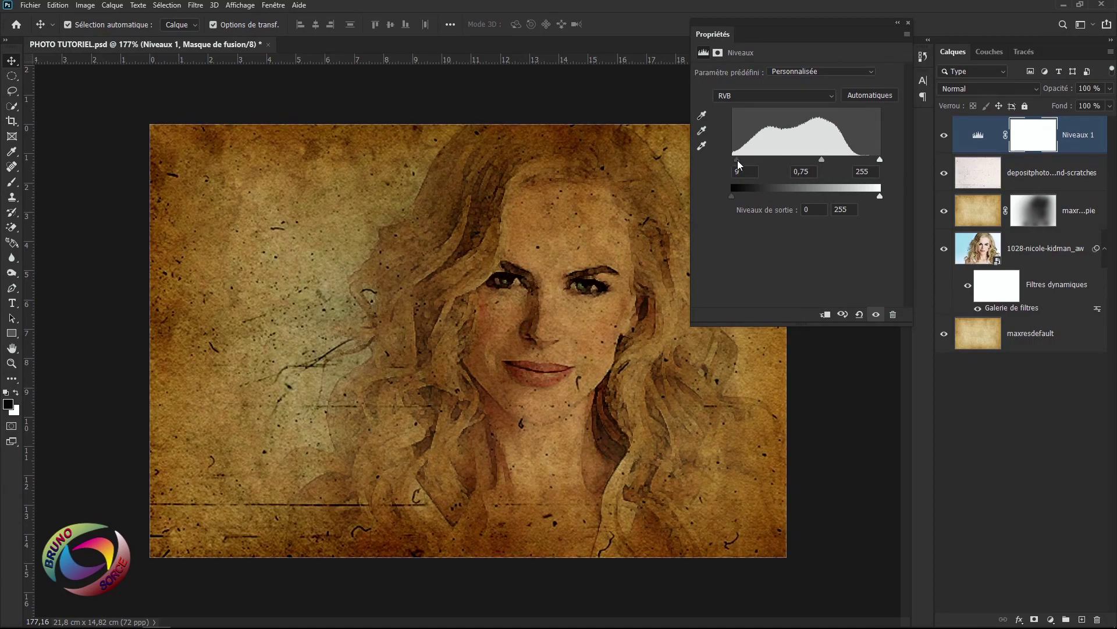
{"action": "left_click", "coordinate": [908, 22]}
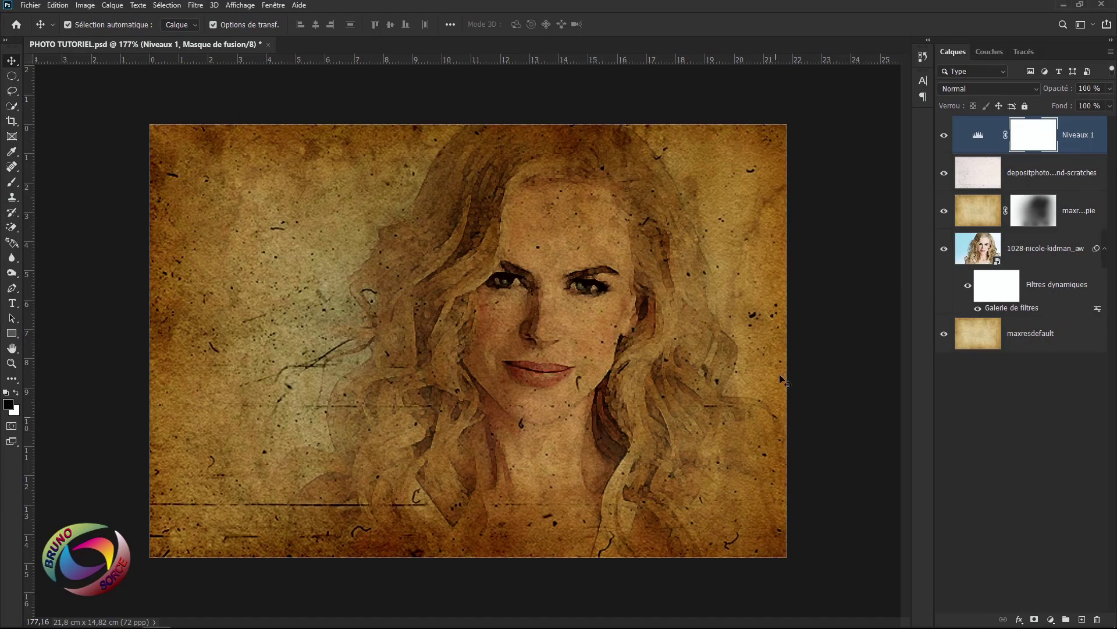
- Hide the Niveaux 1 layer to compare the image without the adjustment
{"action": "left_click", "coordinate": [943, 136]}
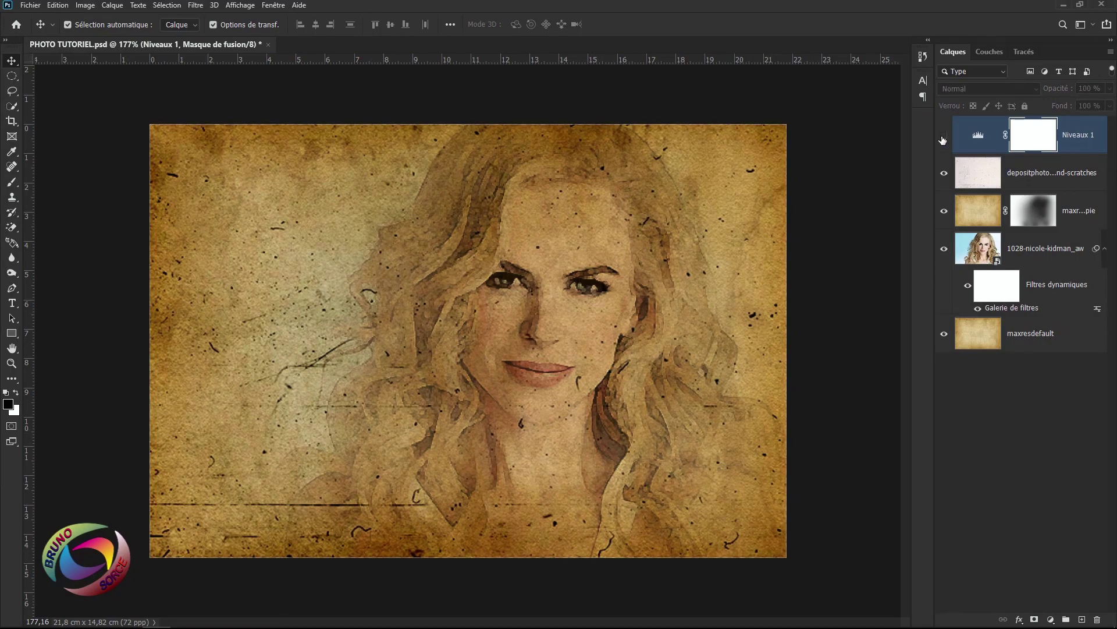